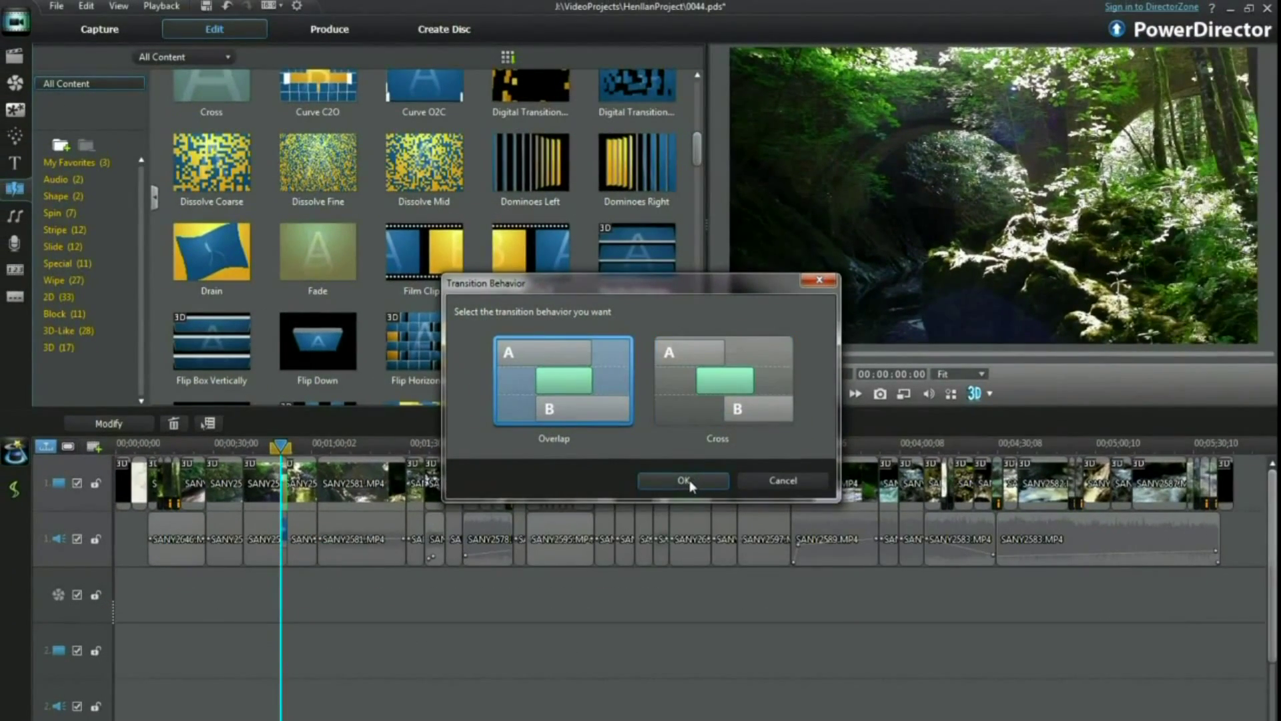
Change the selected timeline transition's behavior from Overlap to Cross.
{"action": "left_click", "coordinate": [686, 481]}
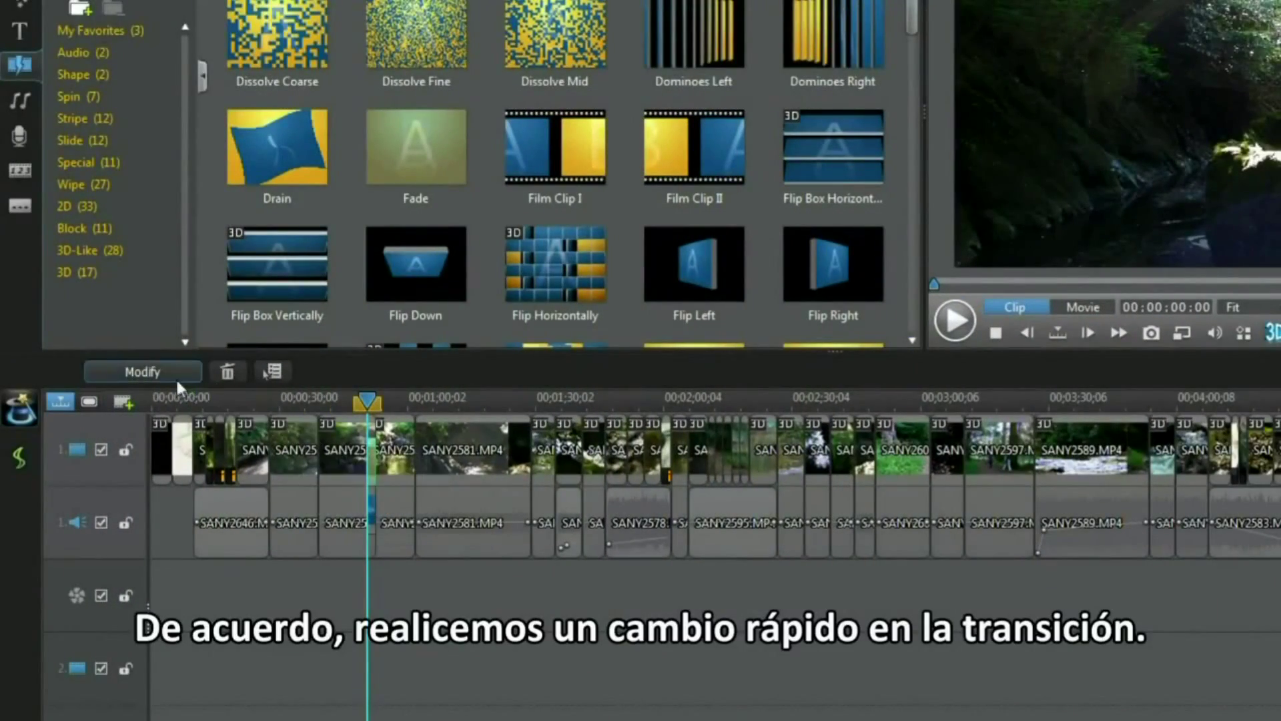
{"action": "left_click", "coordinate": [175, 375]}
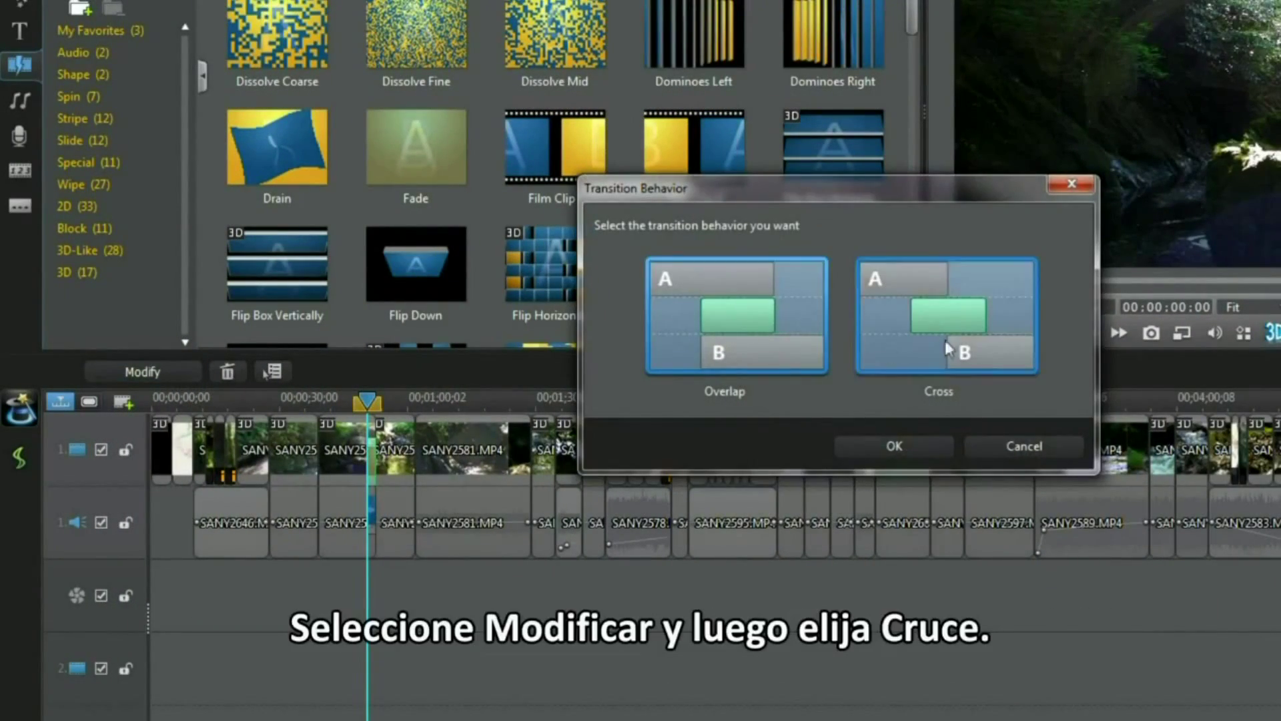
{"action": "left_click", "coordinate": [891, 451]}
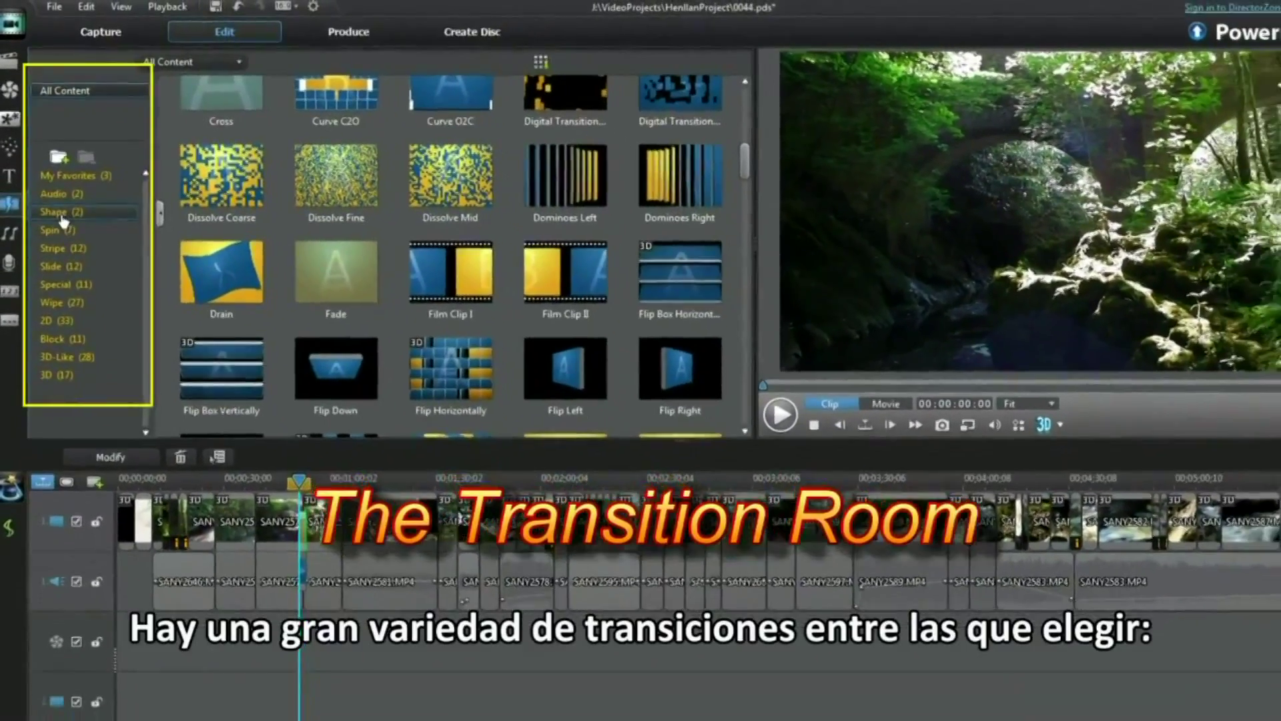
Preview the transitions in the Shape, Stripe, Spin and Slide categories.
{"action": "left_click", "coordinate": [74, 230]}
{"action": "left_click", "coordinate": [271, 152]}
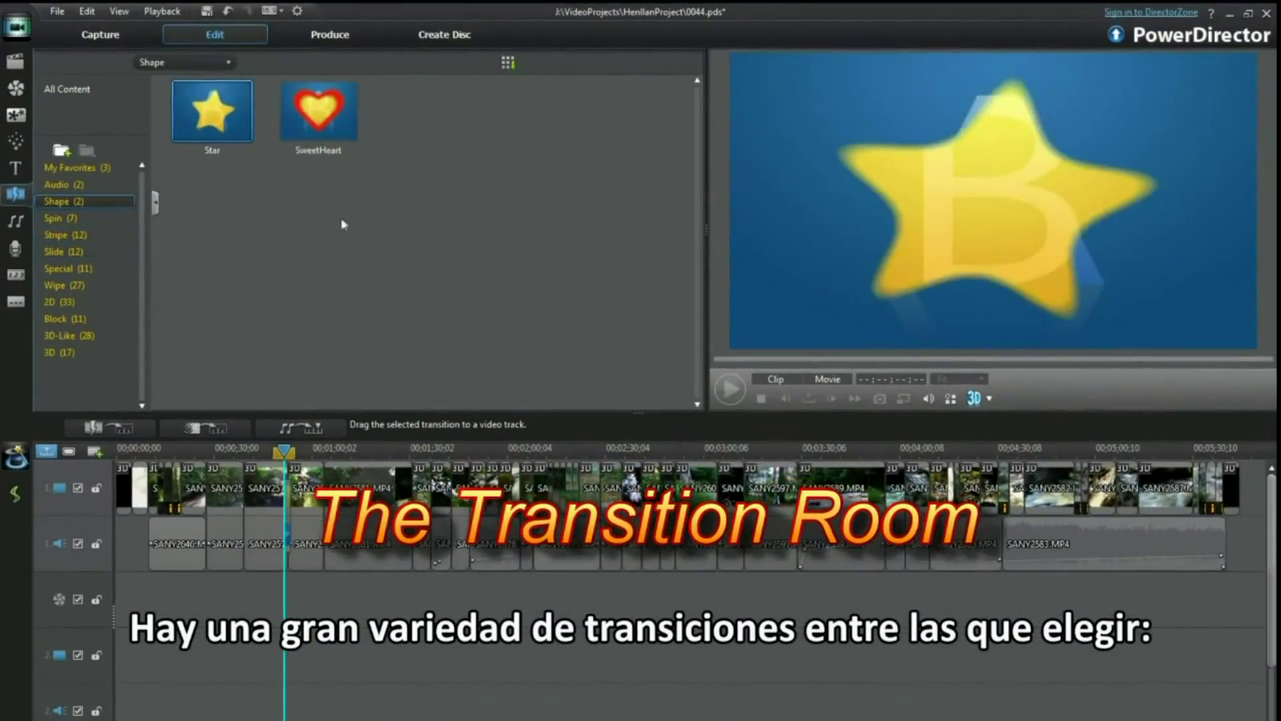
{"action": "left_click", "coordinate": [64, 234]}
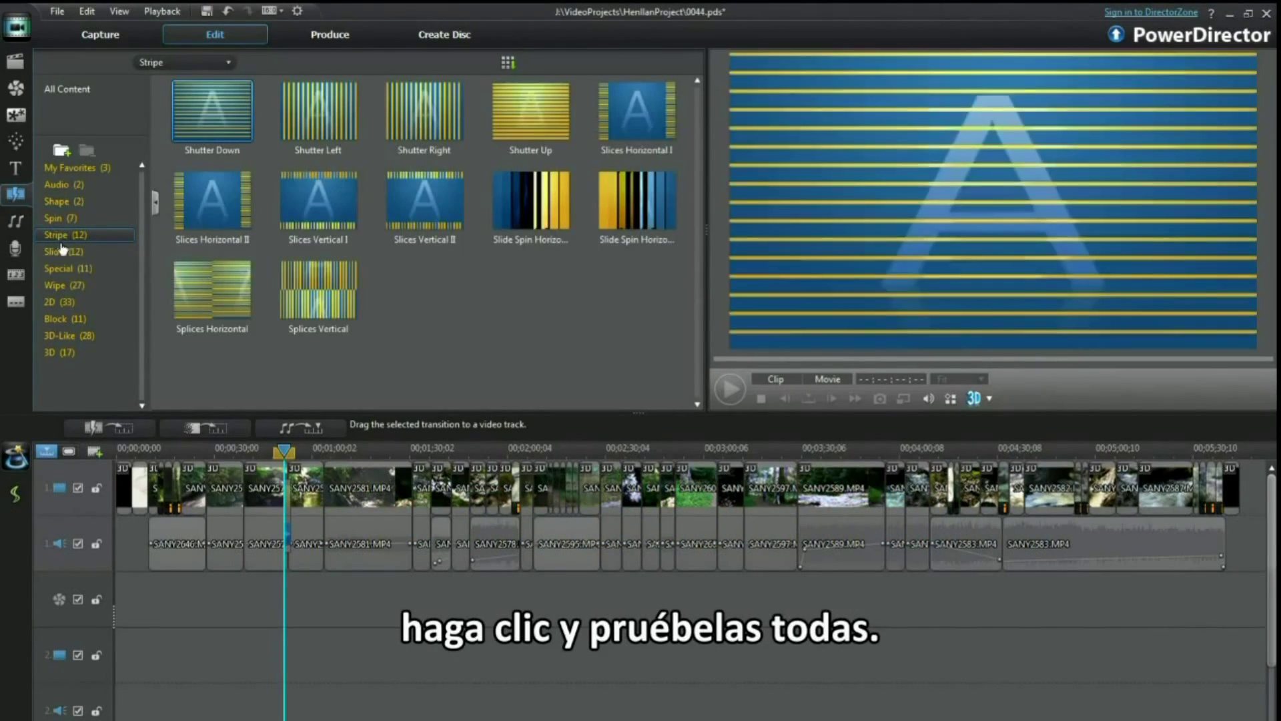
{"action": "left_click", "coordinate": [60, 218]}
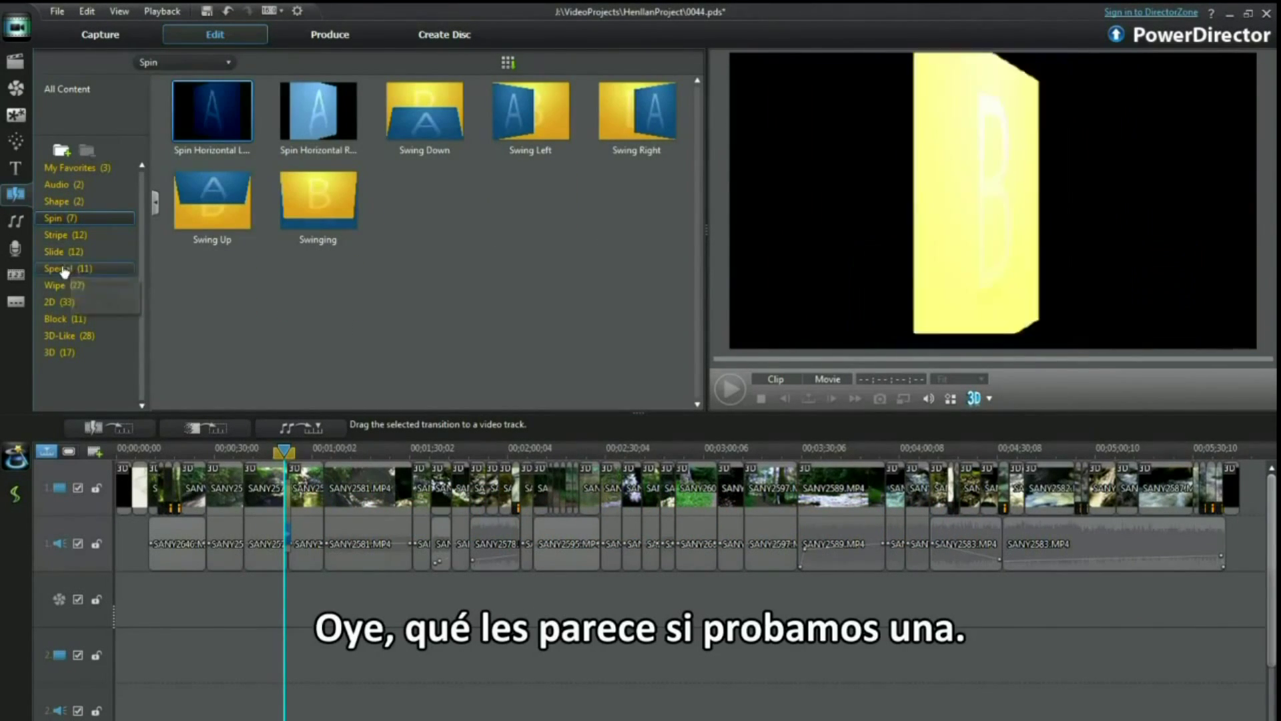
{"action": "left_click", "coordinate": [58, 252]}
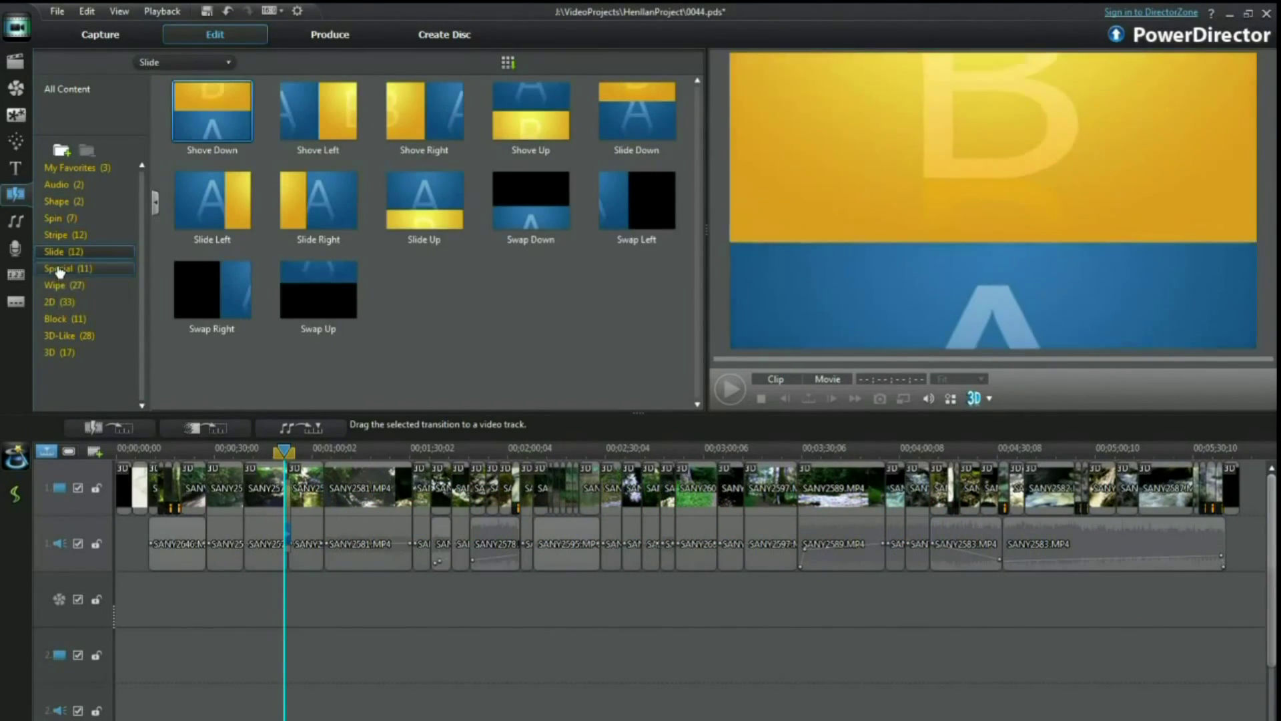
Add the Burning transition from the Special category between two clips on the timeline.
{"action": "left_click", "coordinate": [60, 268]}
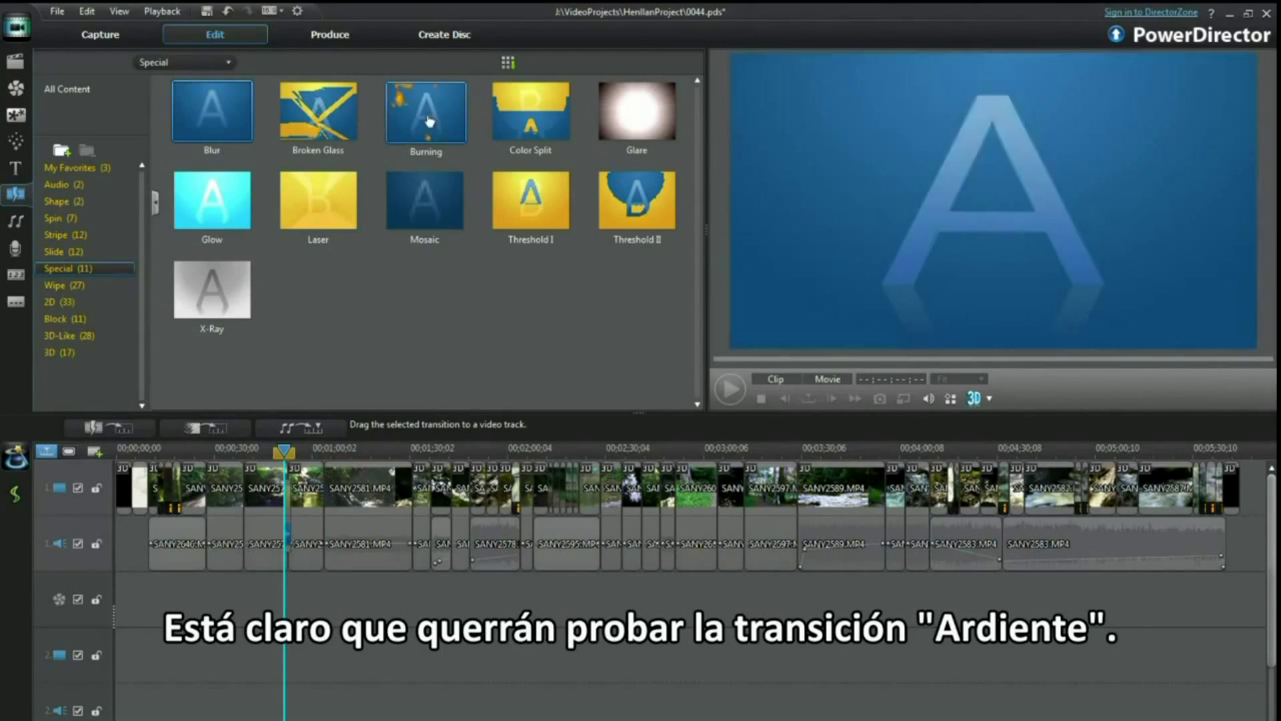
{"action": "mouse_move", "coordinate": [426, 122]}
{"action": "left_mouse_down"}
{"action": "mouse_move", "coordinate": [415, 357]}
{"action": "mouse_move", "coordinate": [374, 530]}
{"action": "mouse_move", "coordinate": [418, 548]}
{"action": "left_mouse_up"}
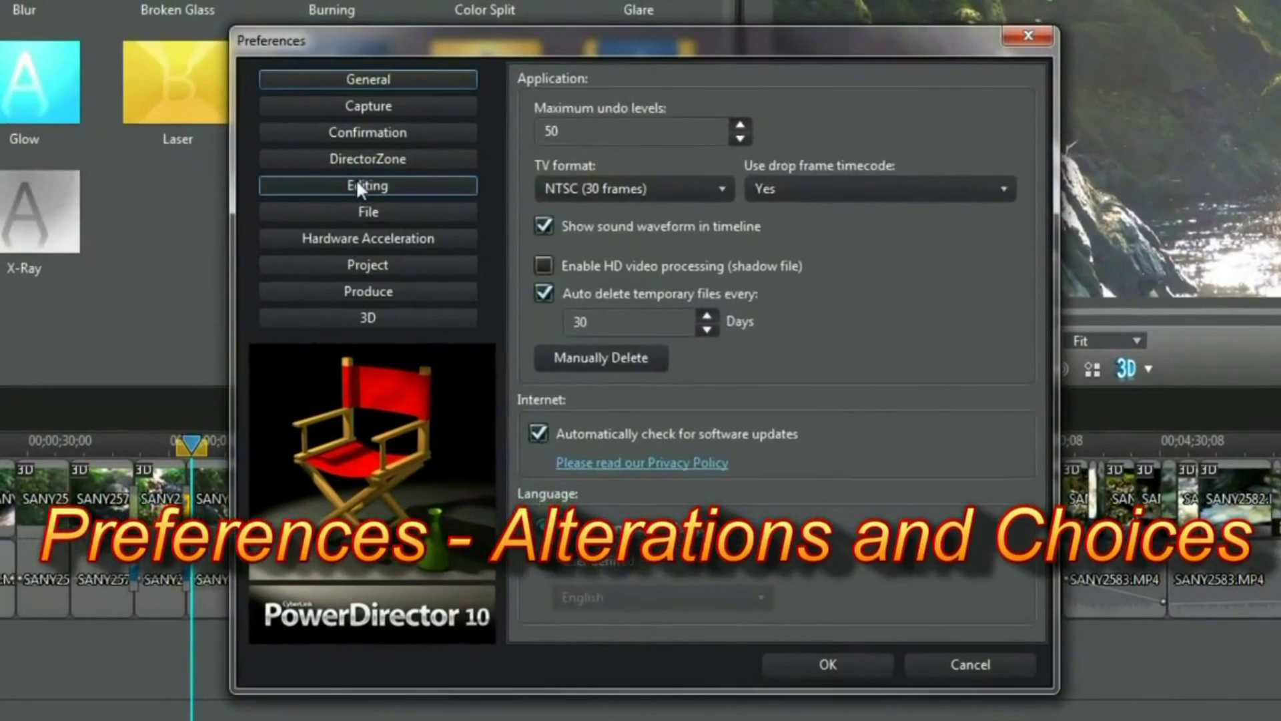
In the editing preferences, set the default transition behavior to Cross and the default transition duration to 1.0 second.
{"action": "left_click", "coordinate": [358, 187]}
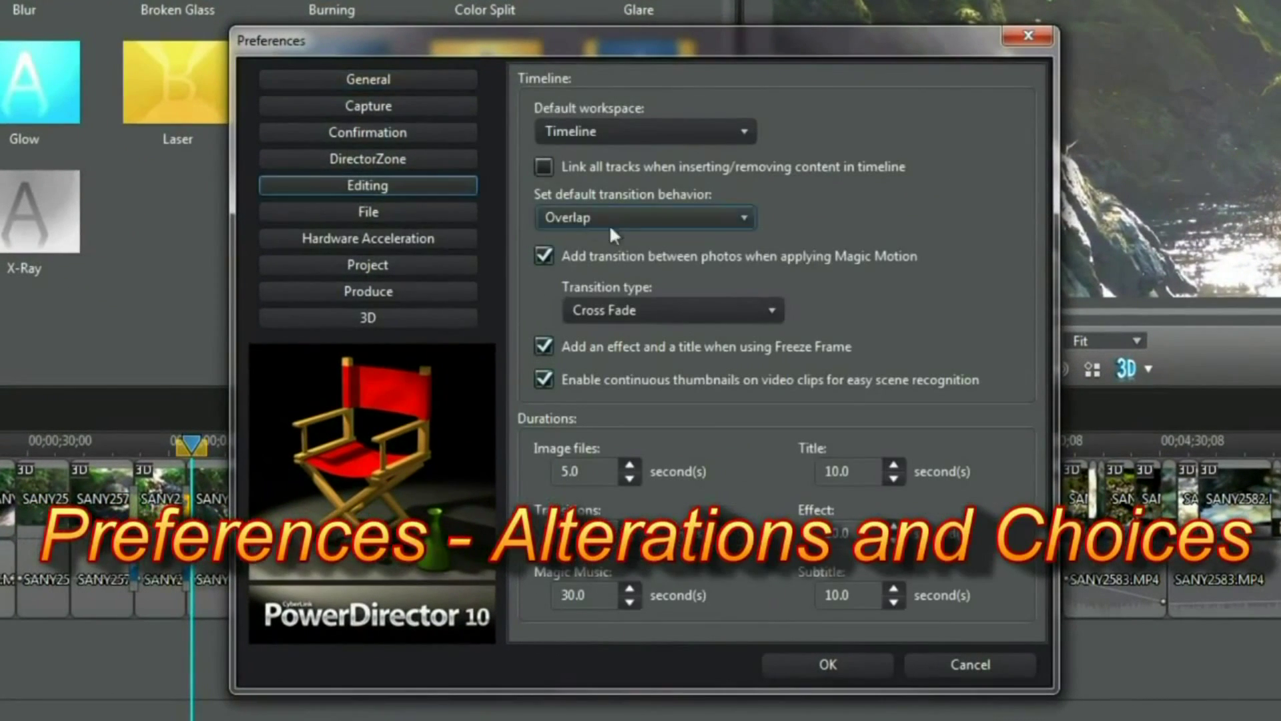
{"action": "left_click", "coordinate": [747, 218]}
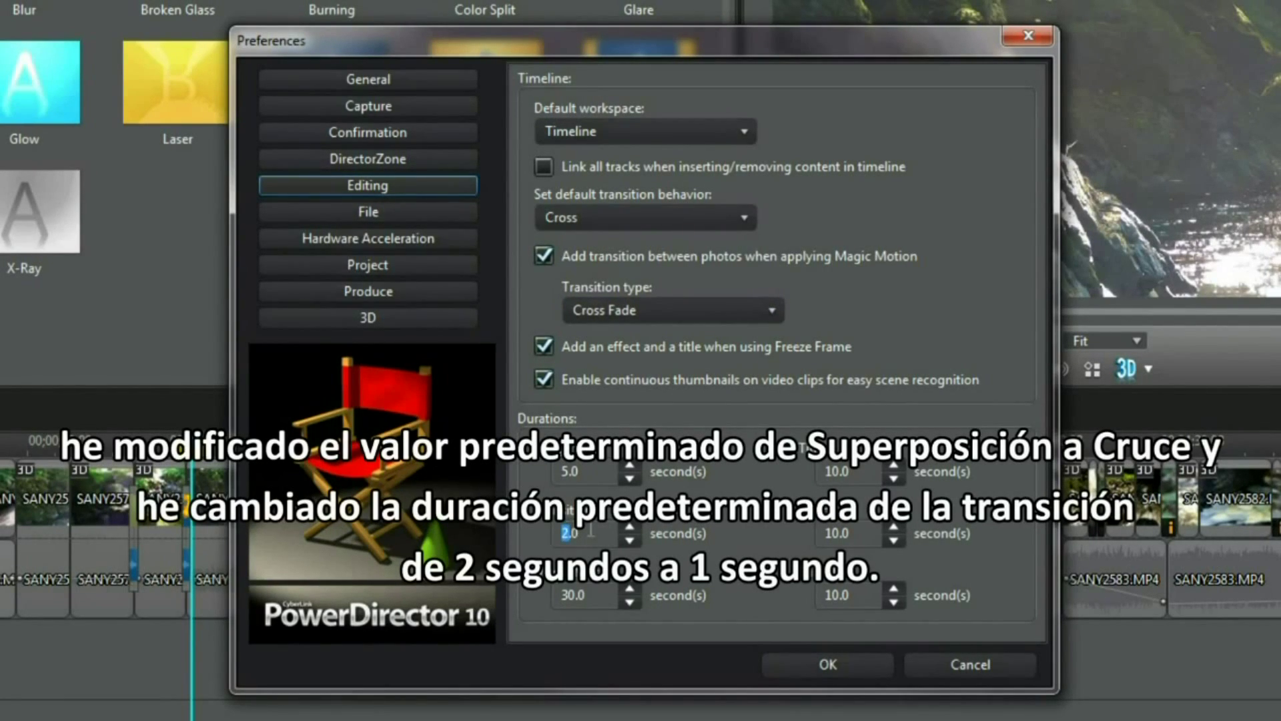
{"action": "left_click", "coordinate": [630, 524]}
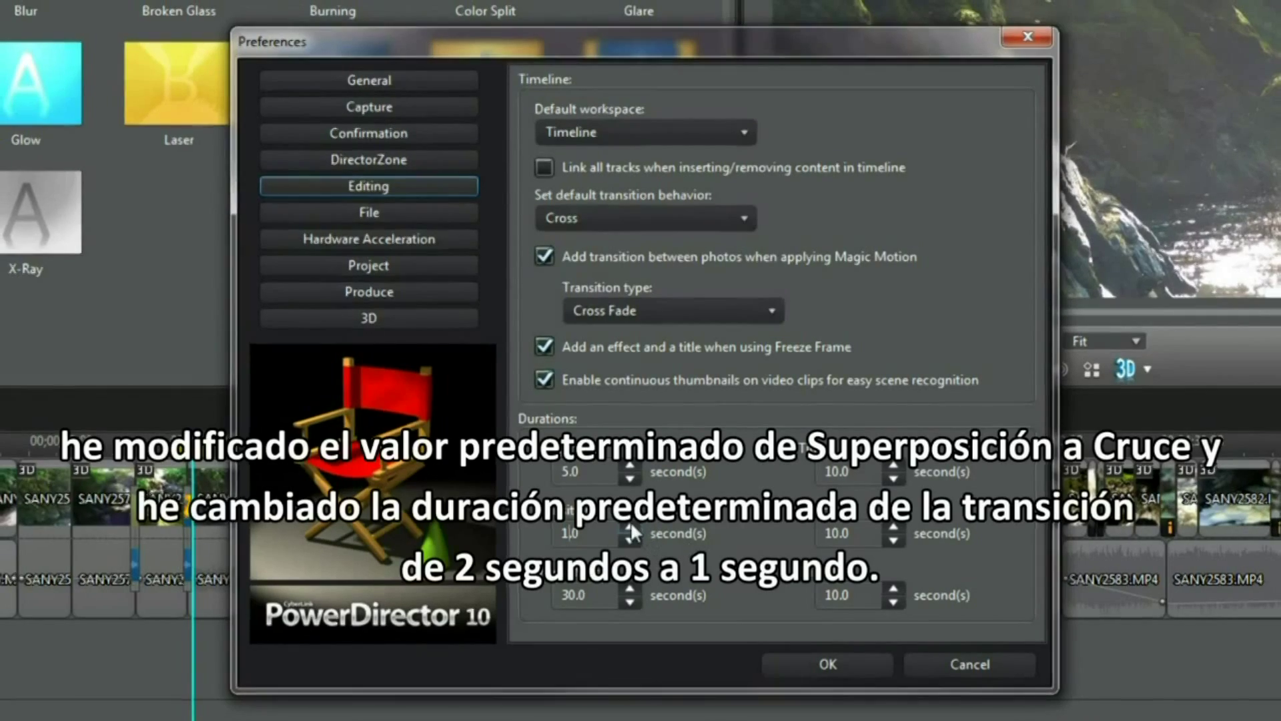
{"action": "left_click", "coordinate": [630, 524]}
{"action": "left_click", "coordinate": [630, 525]}
{"action": "left_click", "coordinate": [630, 525]}
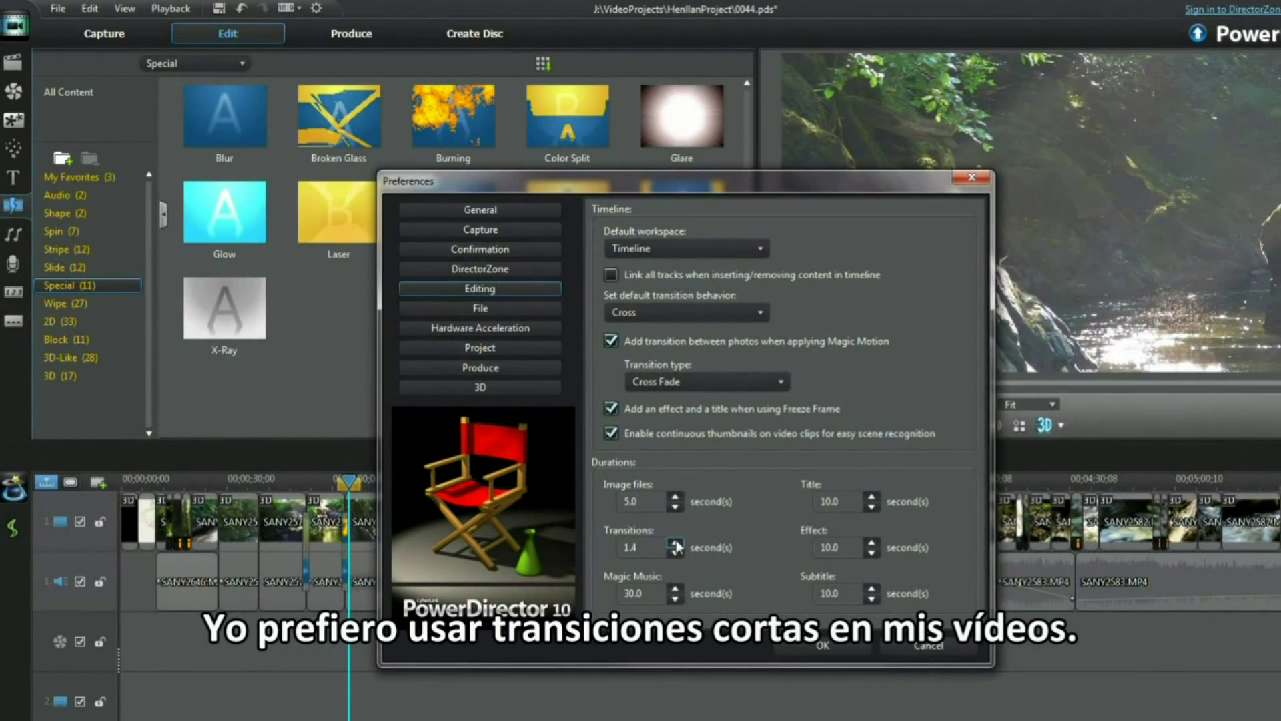
{"action": "left_click", "coordinate": [675, 542]}
{"action": "left_click", "coordinate": [676, 553]}
{"action": "left_click", "coordinate": [675, 553]}
{"action": "left_click", "coordinate": [675, 553]}
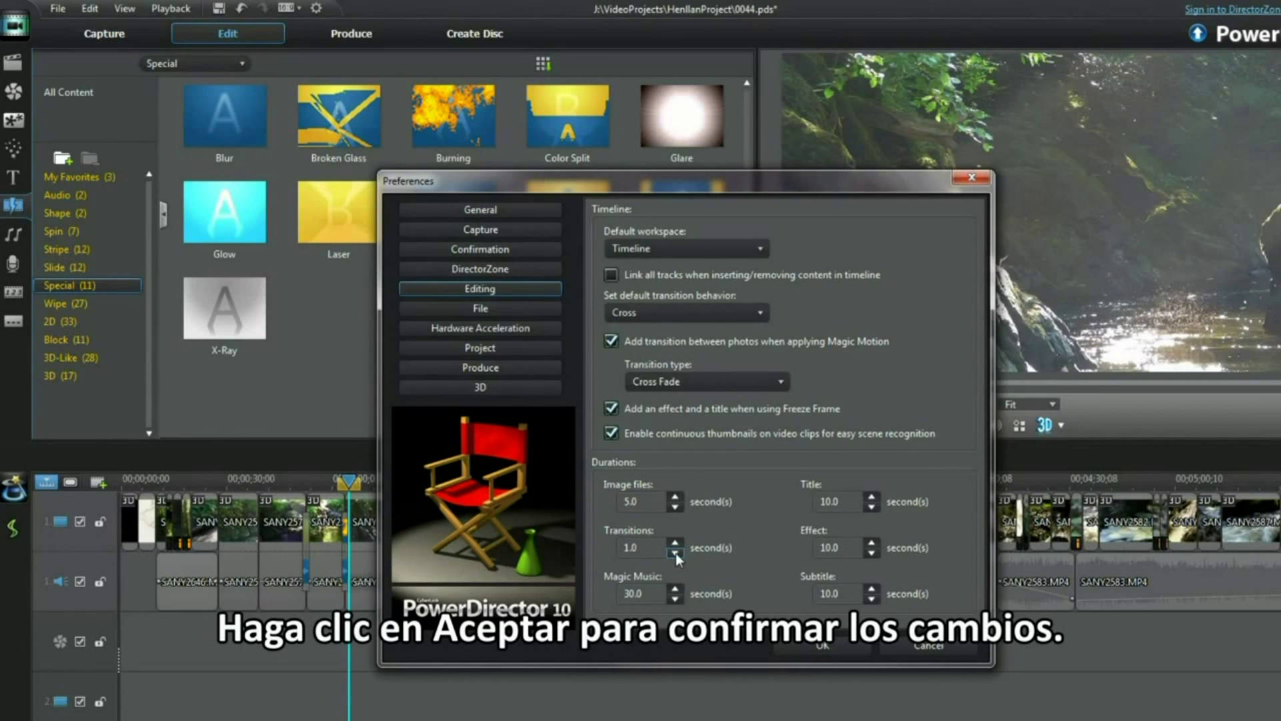
{"action": "left_click", "coordinate": [816, 648]}
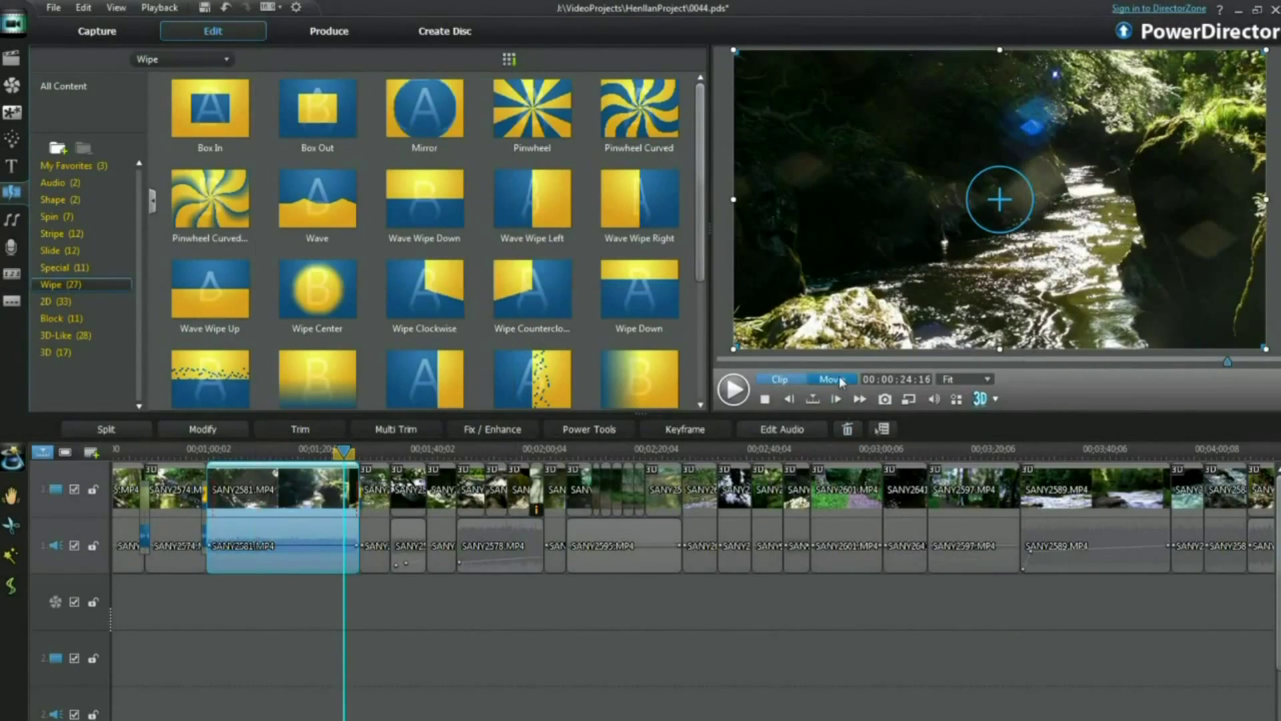
Play the whole movie from the playhead to preview the transition at the end of clip SANY2581.MP4.
{"action": "left_click", "coordinate": [840, 379]}
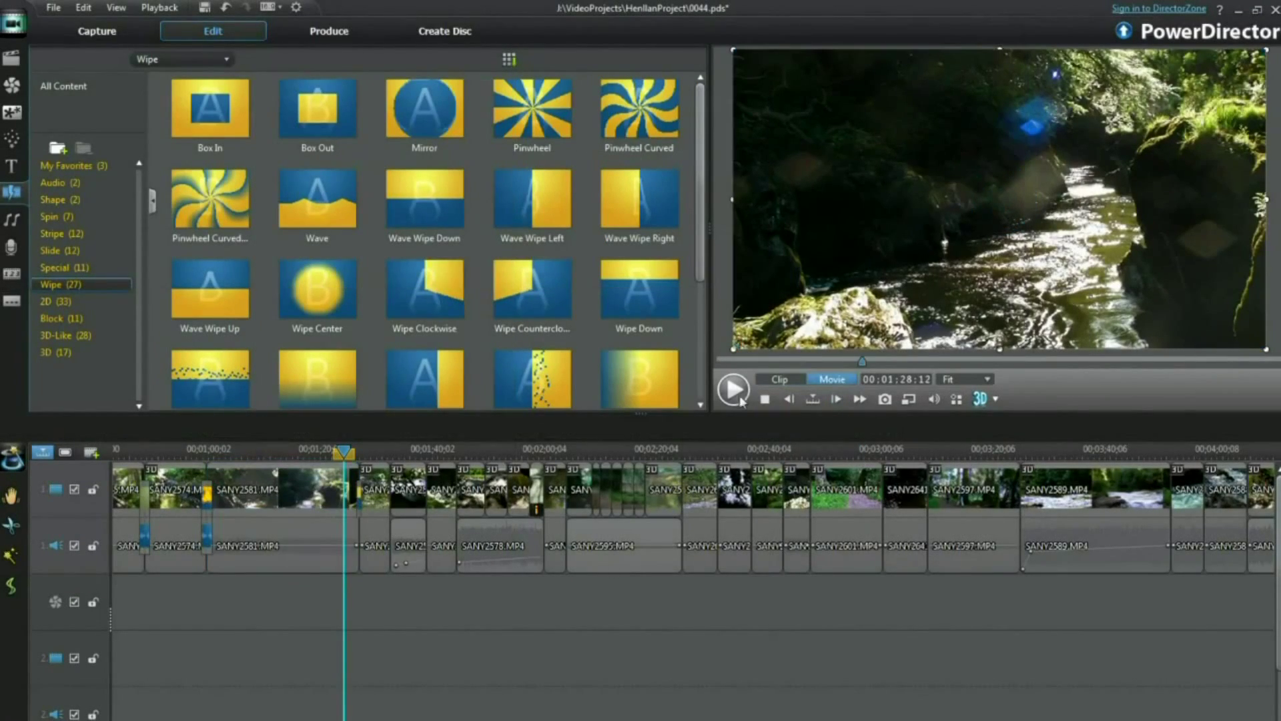
{"action": "left_click", "coordinate": [734, 390]}
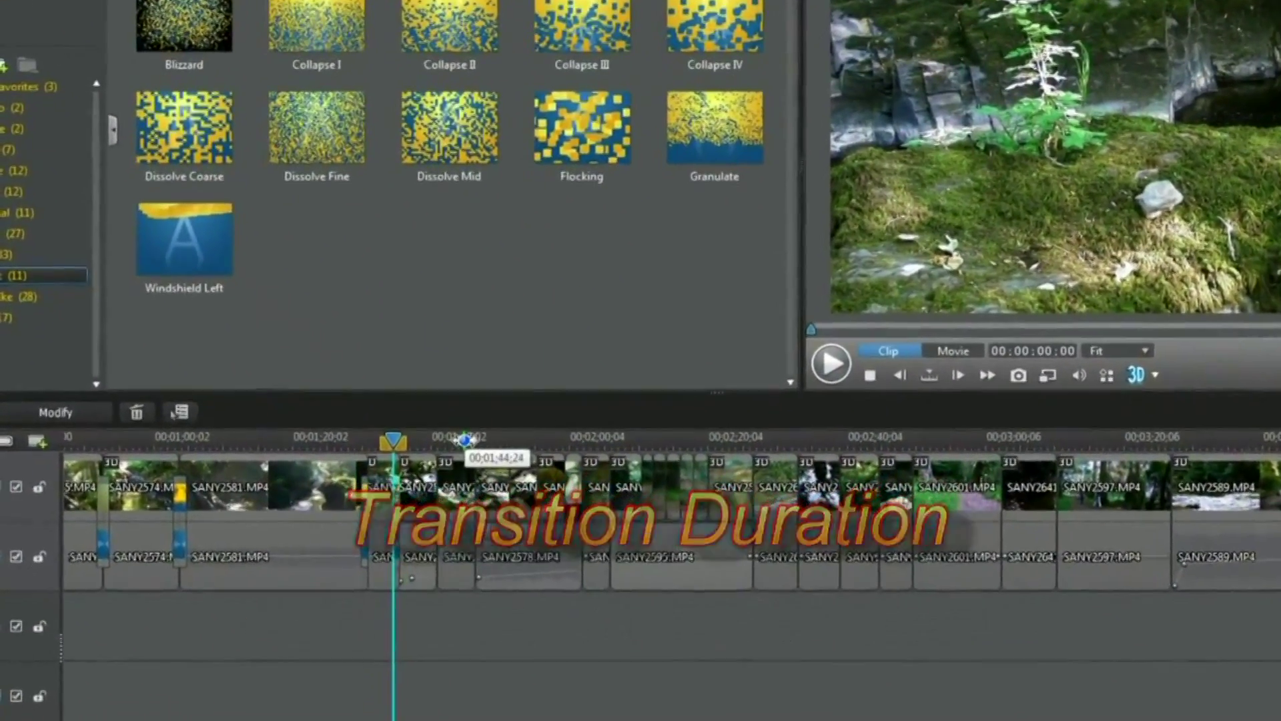
Move the playhead to just before the block transition at the end of clip SANY2576.MP4.
{"action": "left_click_drag", "start_coordinate": [476, 439], "coordinate": [1166, 445]}
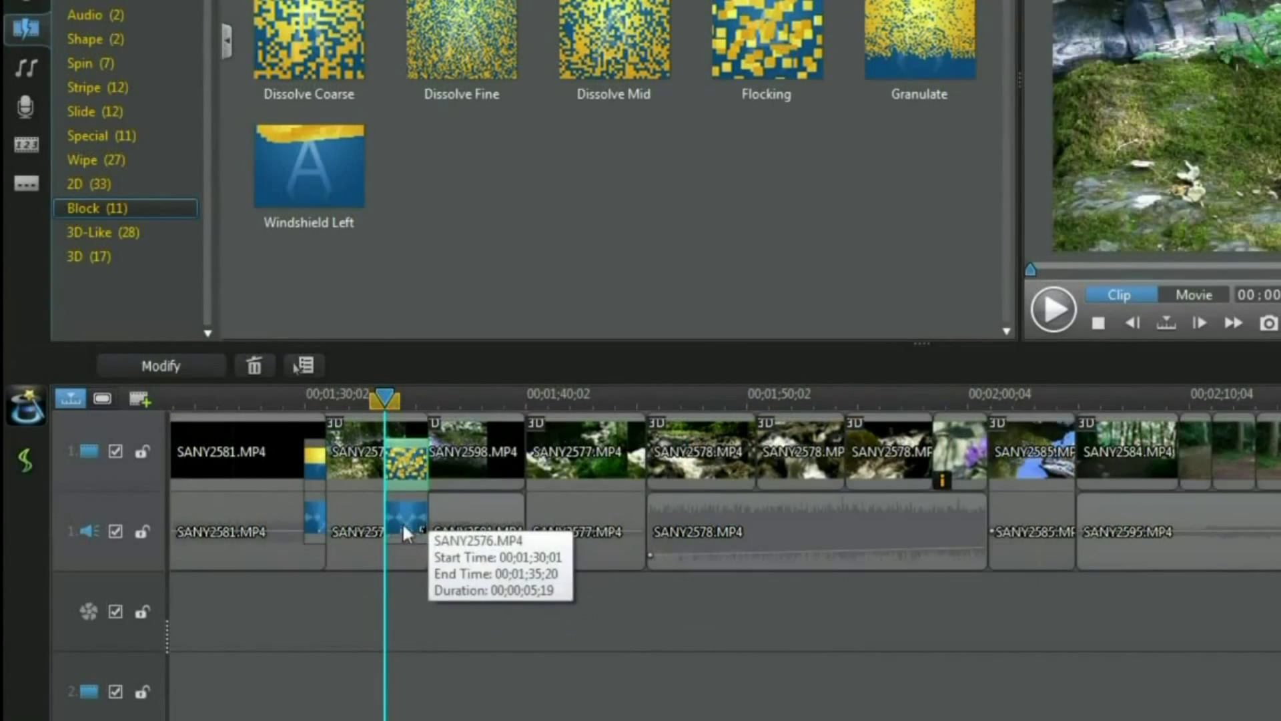
{"action": "left_click_drag", "start_coordinate": [383, 404], "coordinate": [359, 404]}
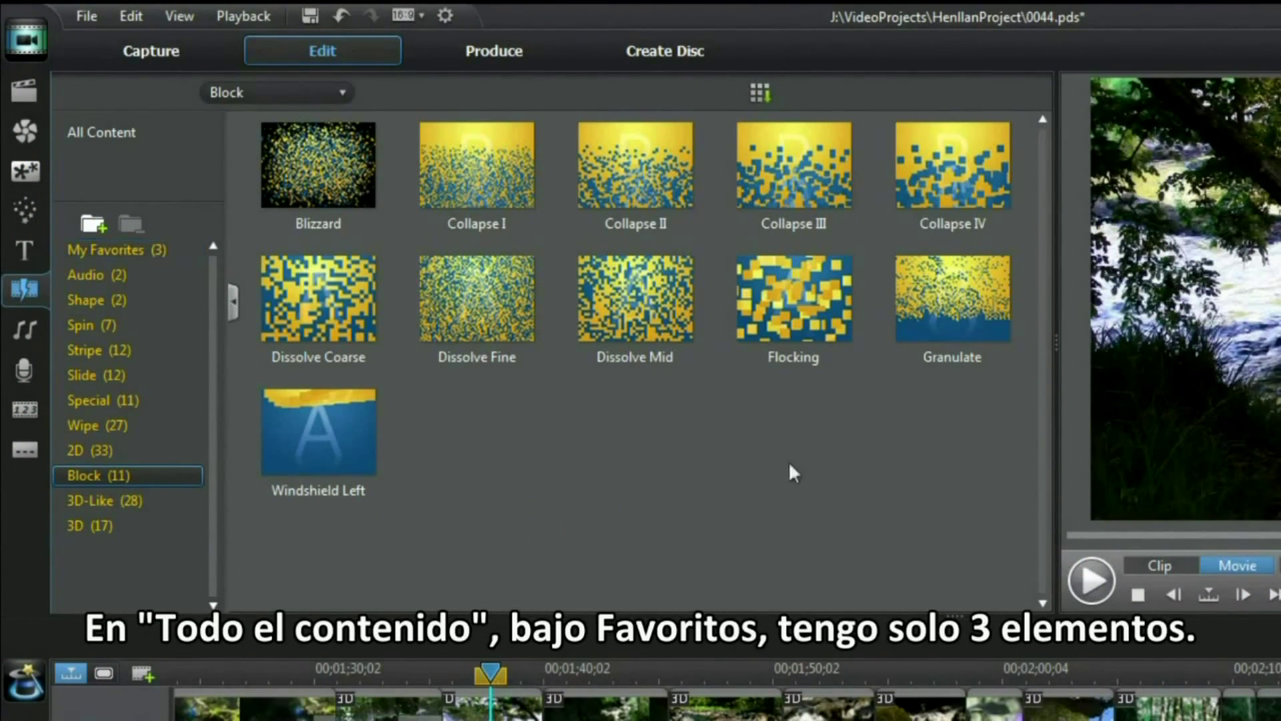
Add the Flocking transition from the Block category to the favorites.
{"action": "left_click", "coordinate": [782, 340]}
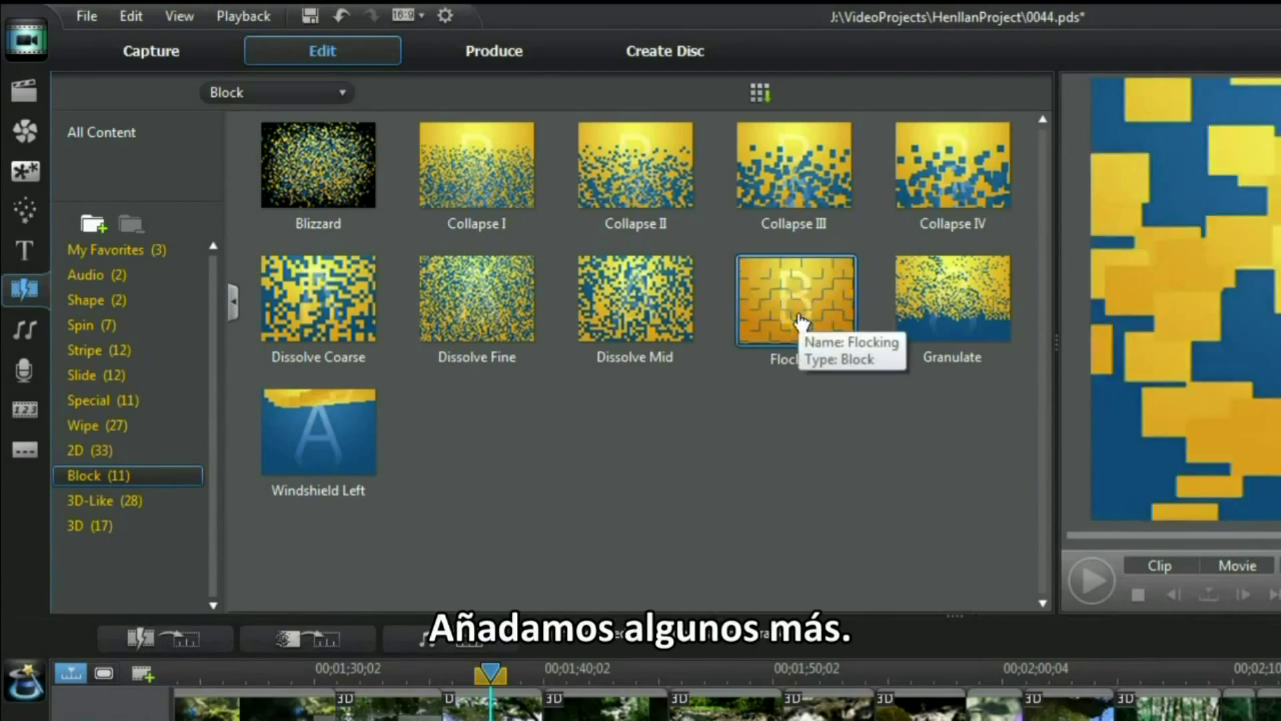
{"action": "right_click", "coordinate": [789, 319]}
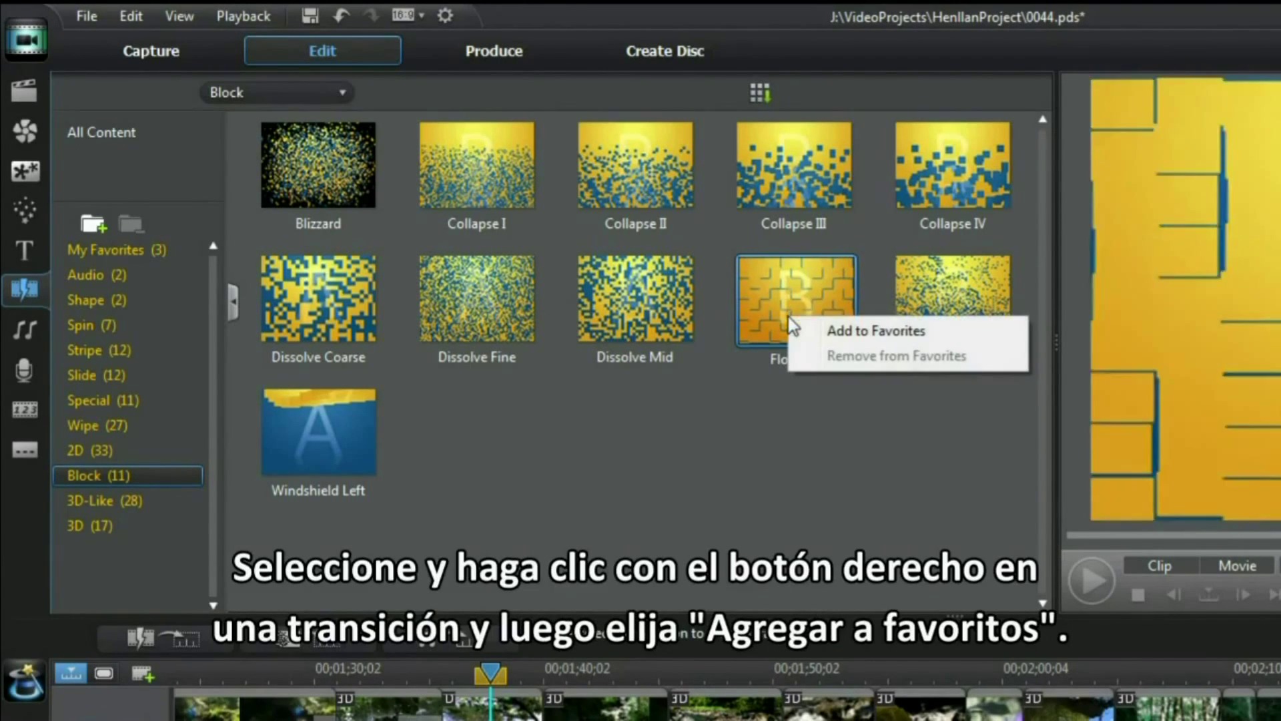
{"action": "left_click", "coordinate": [851, 337]}
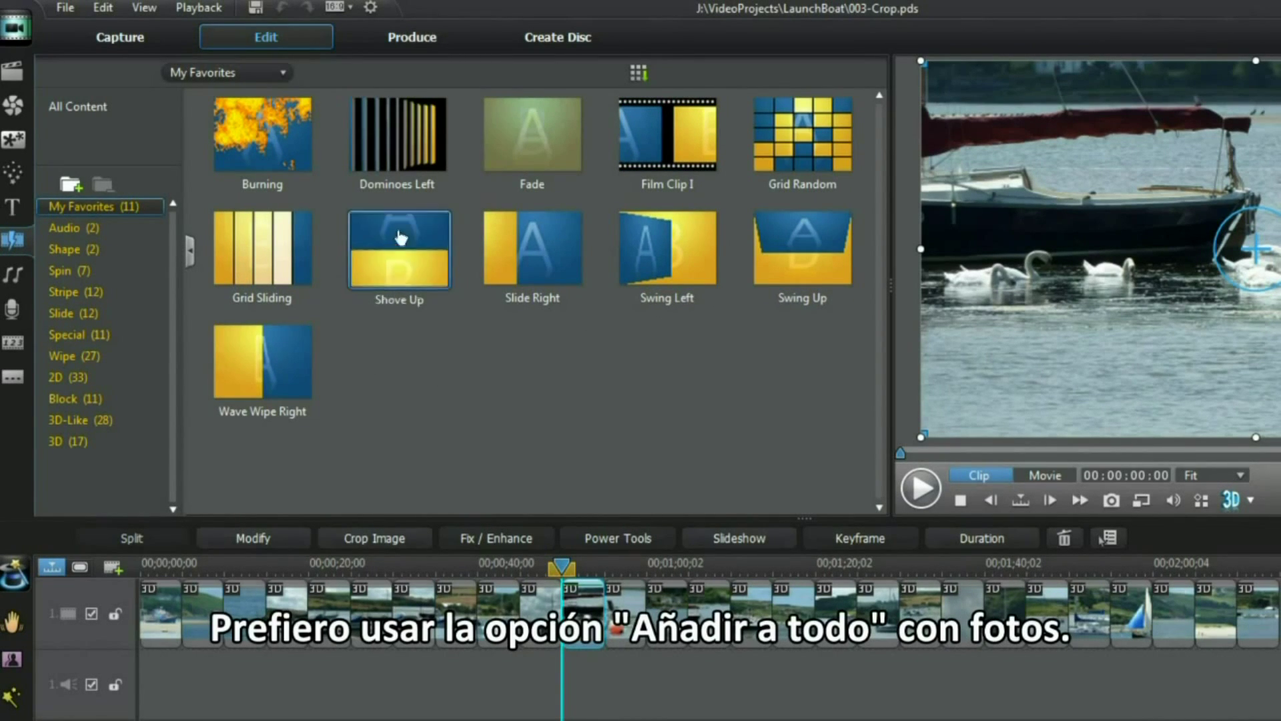
Apply random favorite transitions between all photos on the video track as Cross transitions.
{"action": "left_click", "coordinate": [401, 265]}
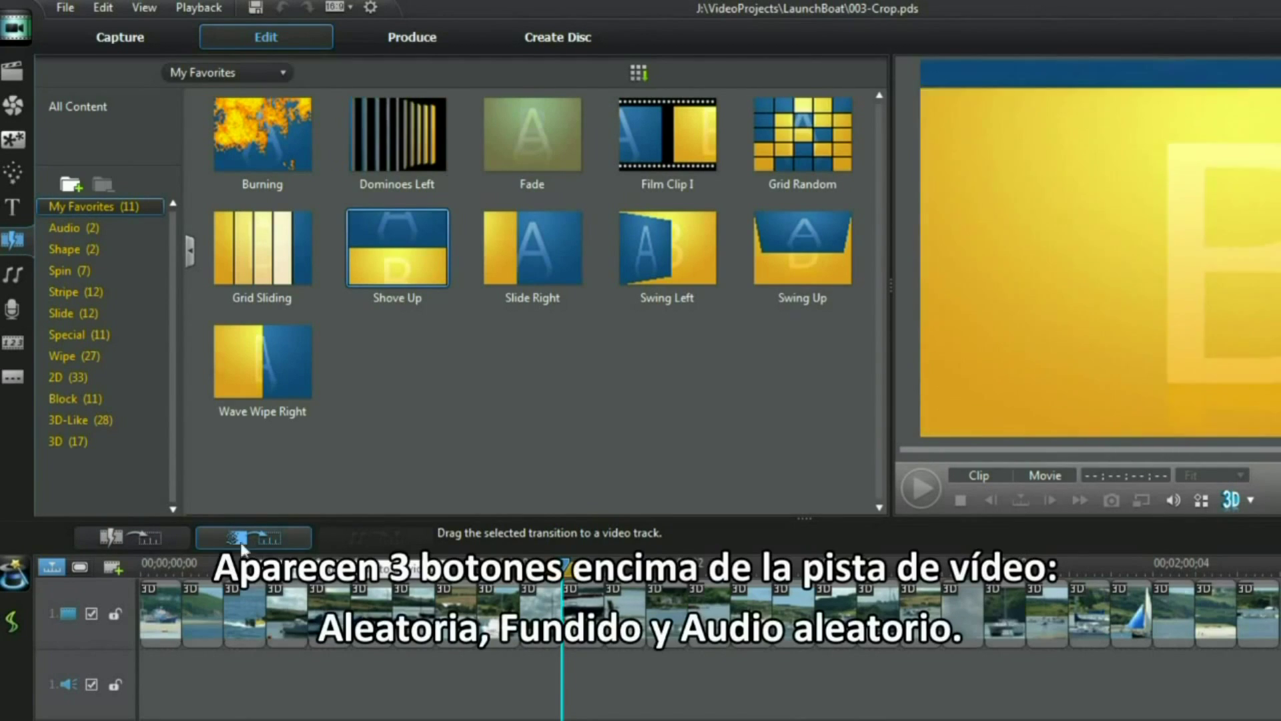
{"action": "left_click", "coordinate": [151, 539]}
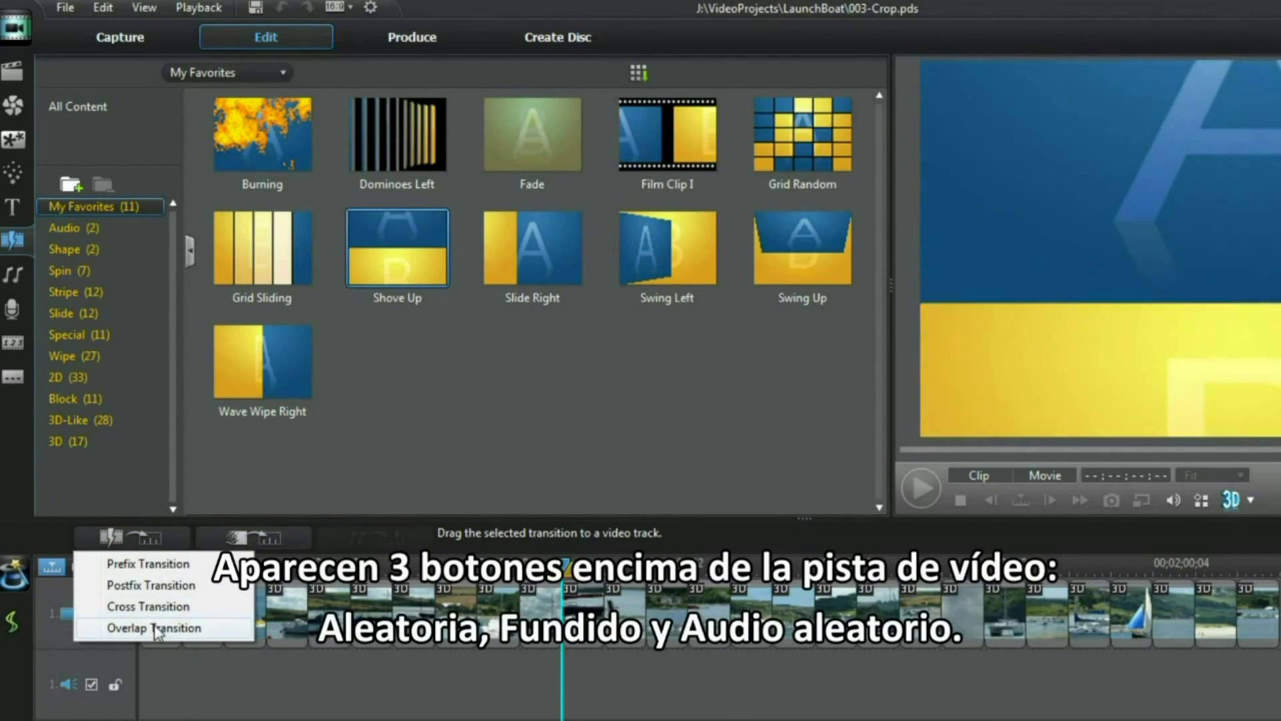
{"action": "left_click", "coordinate": [149, 606]}
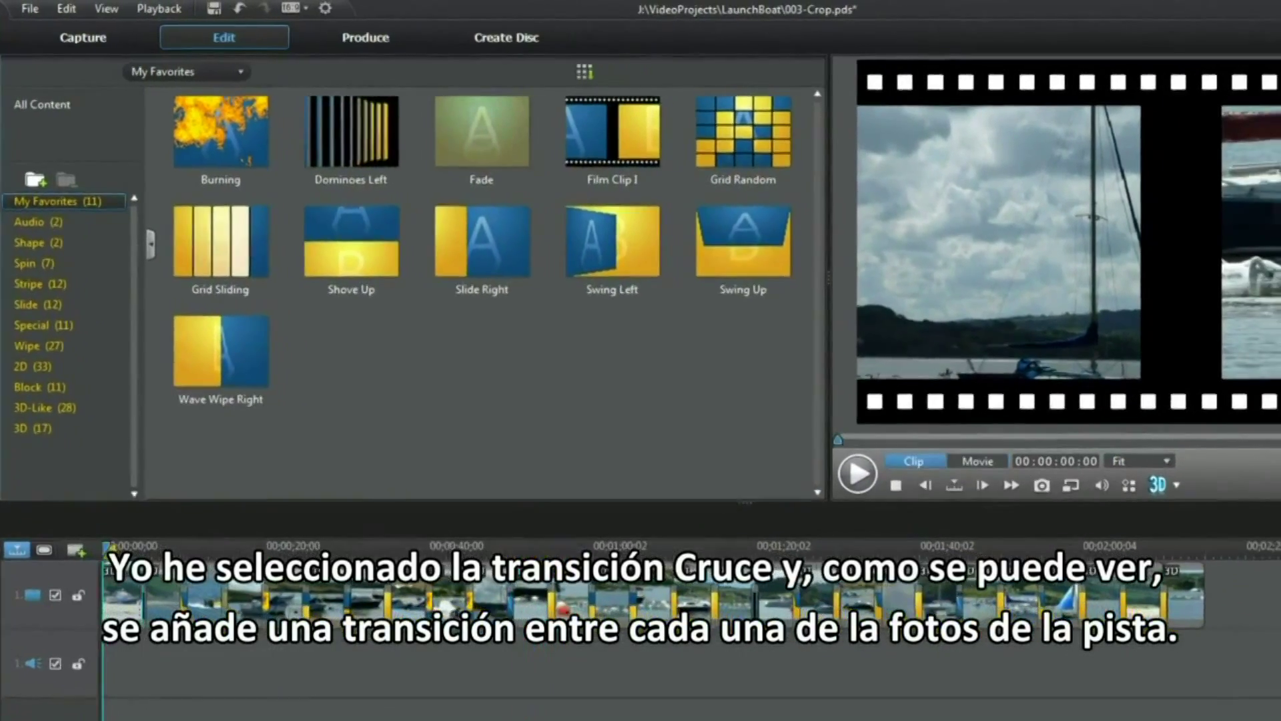
Play the photo movie from the first photo to preview the cross transitions.
{"action": "left_click", "coordinate": [161, 621]}
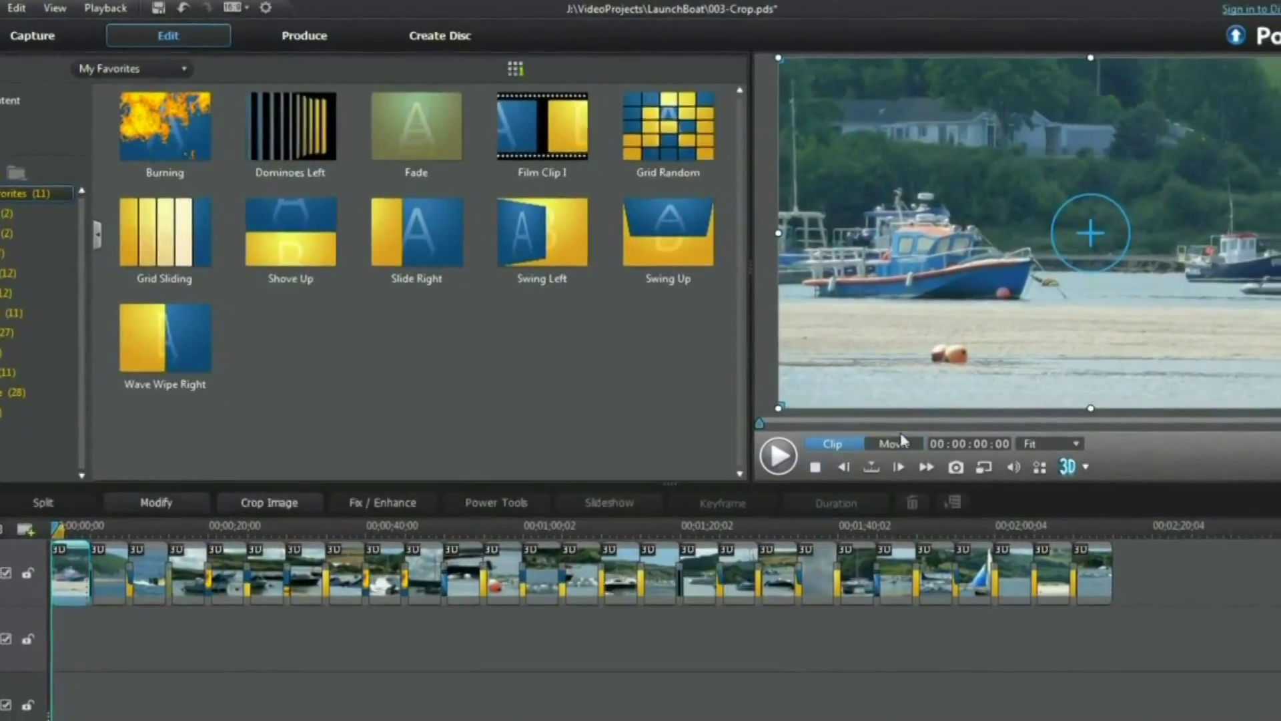
{"action": "left_click", "coordinate": [897, 443]}
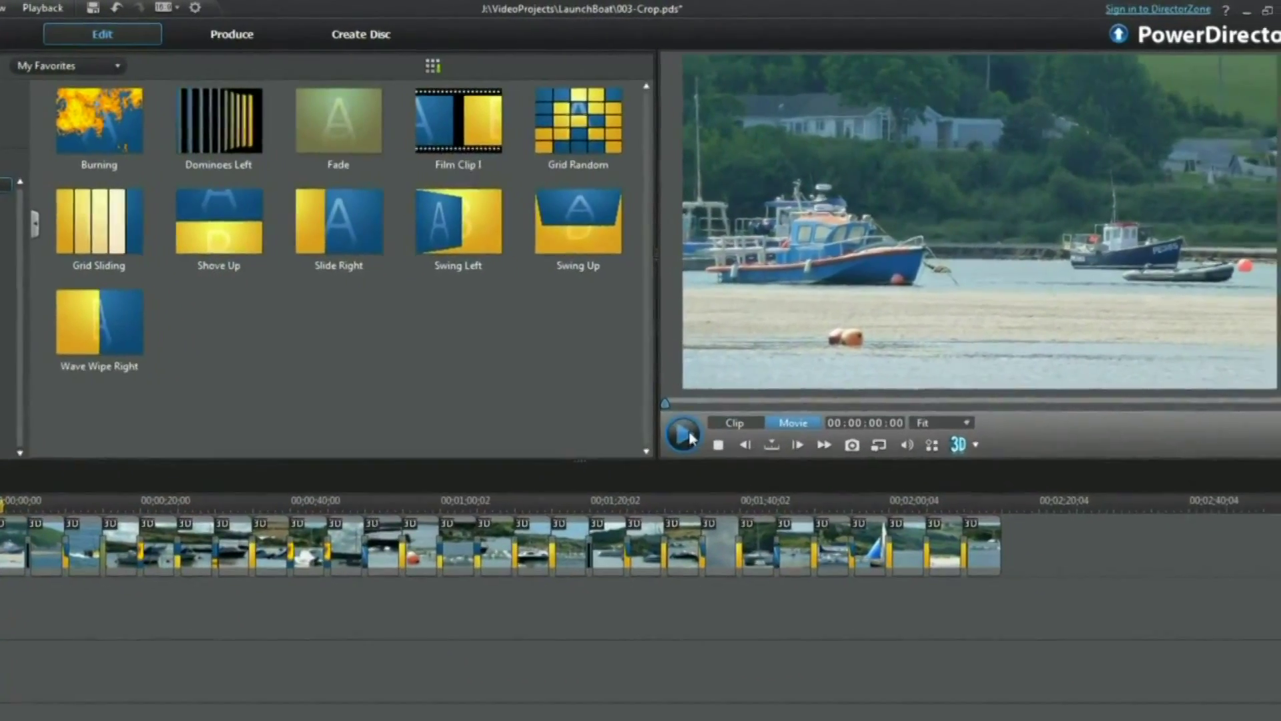
{"action": "left_click", "coordinate": [779, 456]}
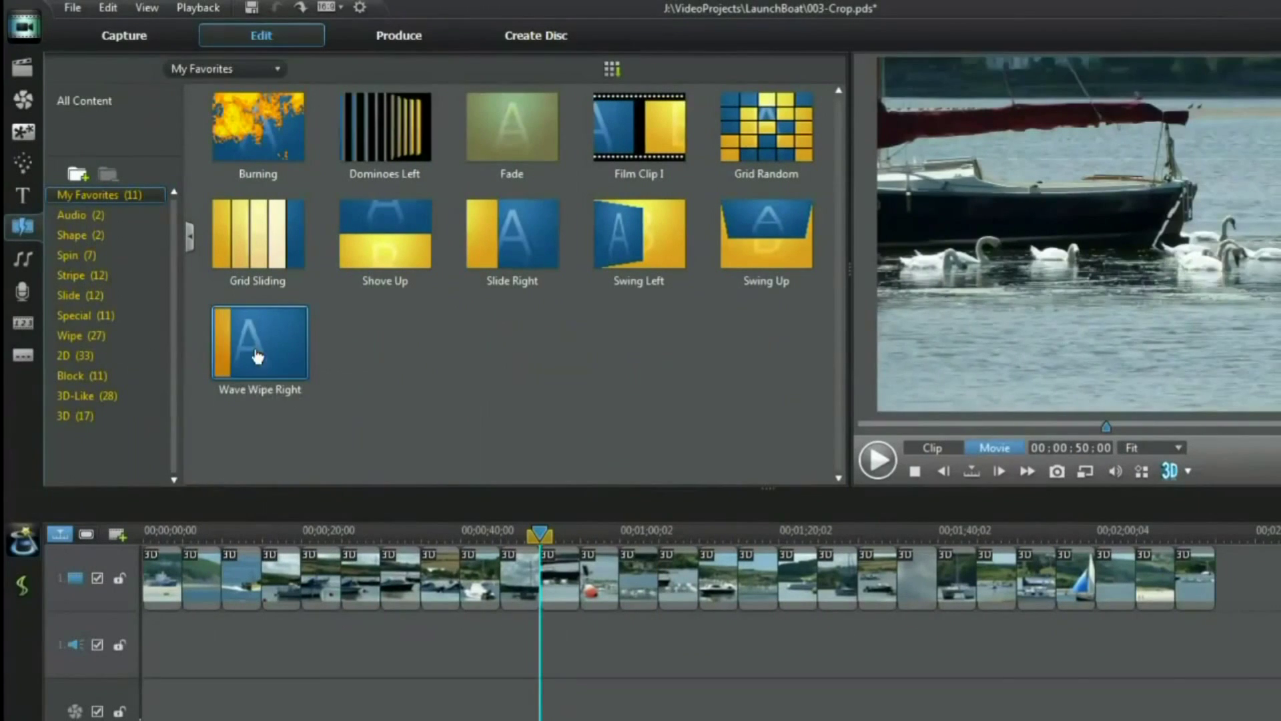
Apply random favorite transitions between all photos on the video track as Overlap transitions.
{"action": "left_click", "coordinate": [320, 391]}
{"action": "left_click", "coordinate": [212, 509]}
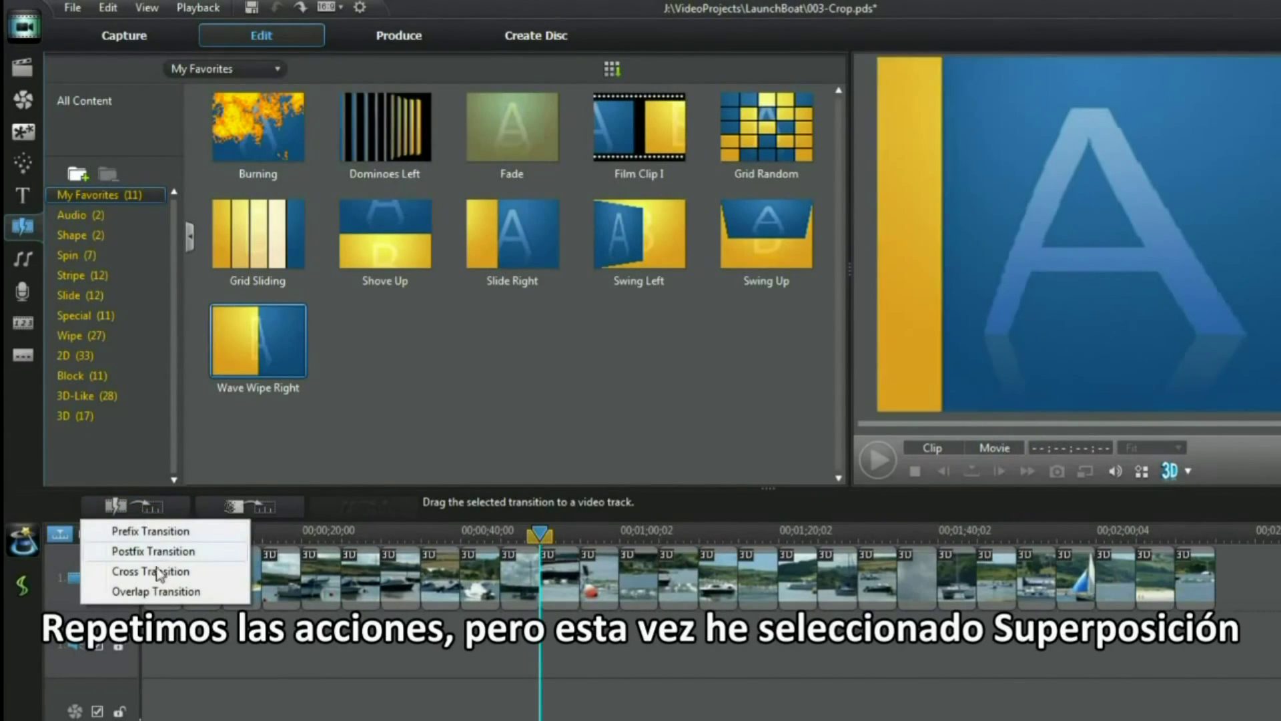
{"action": "left_click", "coordinate": [160, 591]}
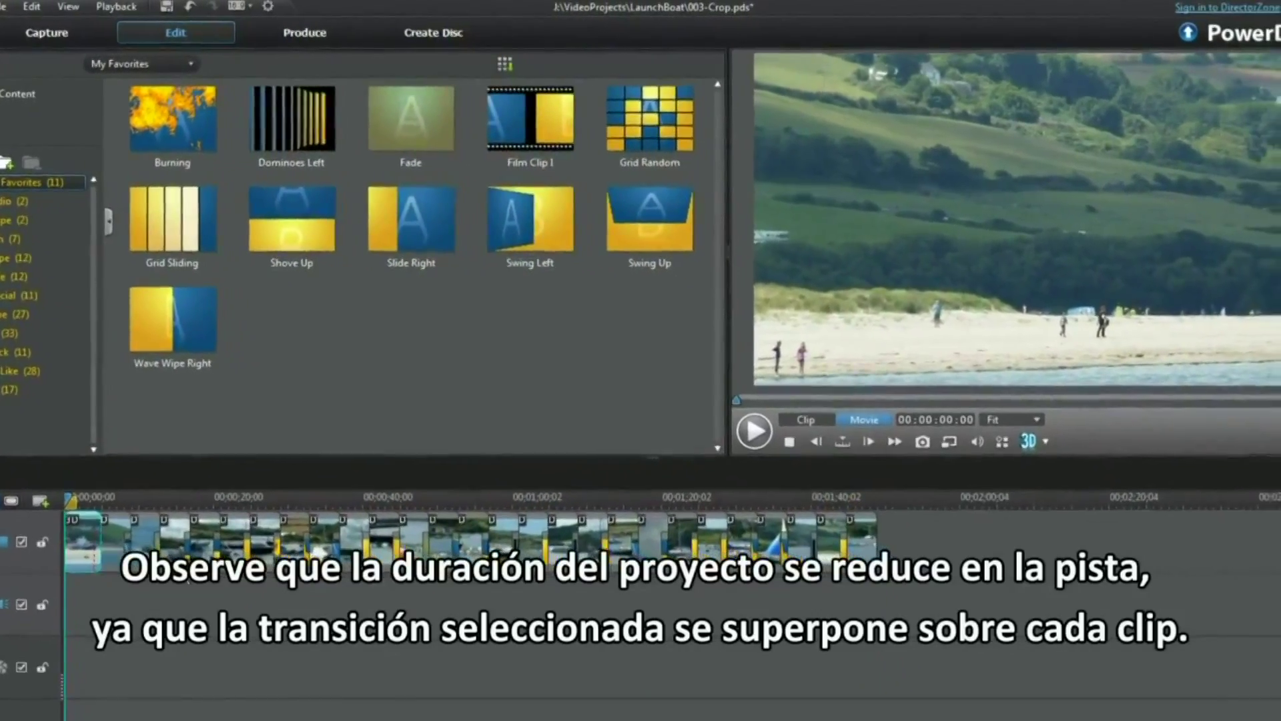
Scrub through the movie from the first photo to review the overlapping transitions.
{"action": "left_click", "coordinate": [122, 574]}
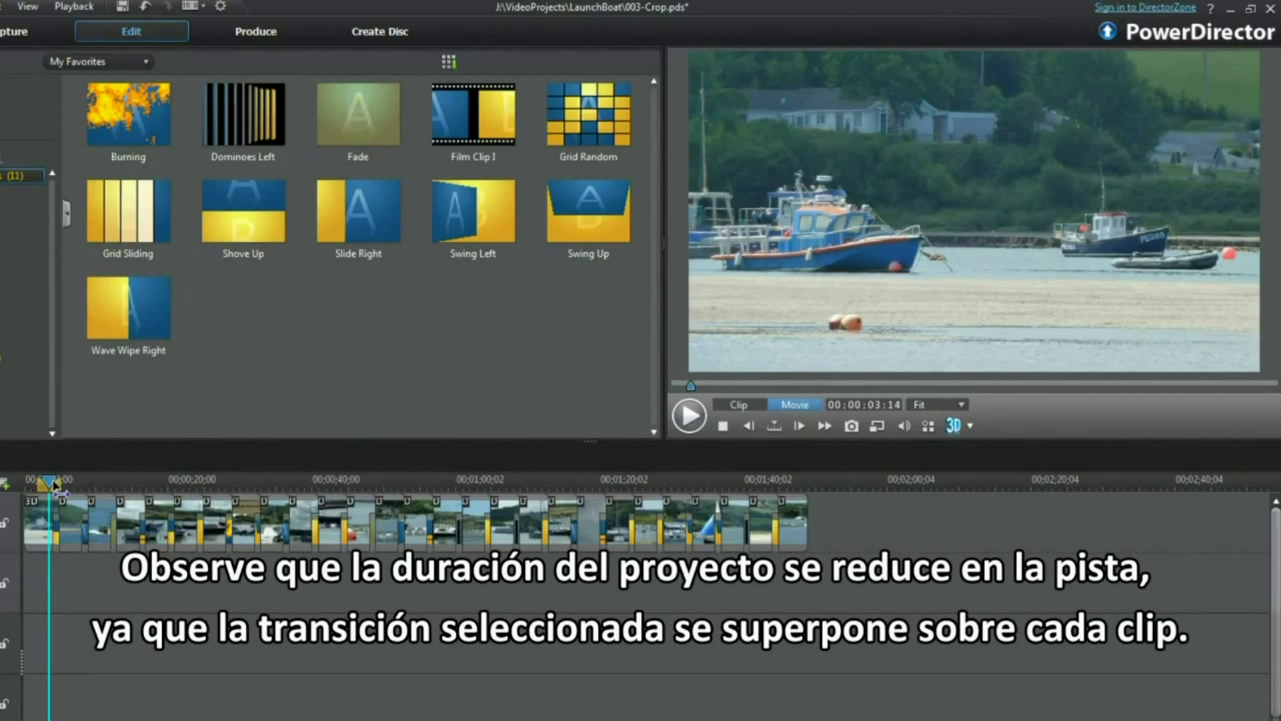
{"action": "left_click_drag", "start_coordinate": [59, 491], "coordinate": [140, 489]}
{"action": "left_click_drag", "start_coordinate": [226, 483], "coordinate": [222, 485]}
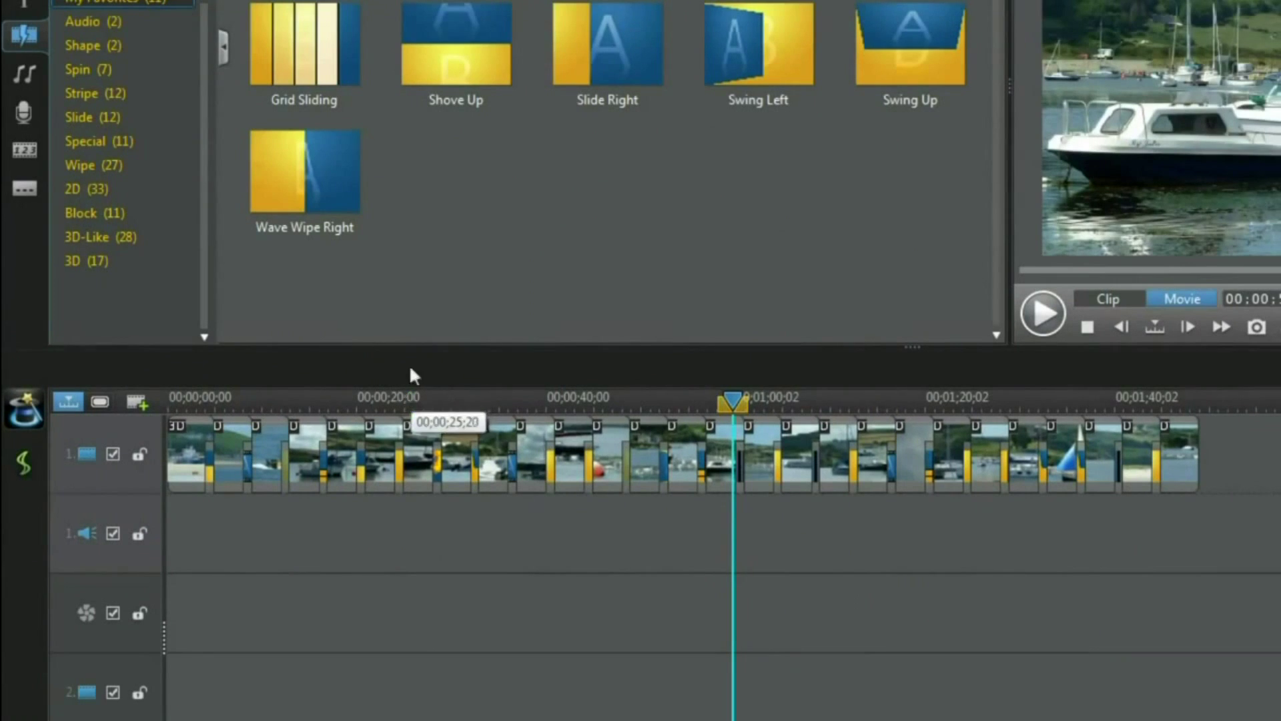
Apply the Fade transition to the video track as a Prefix transition.
{"action": "left_click", "coordinate": [320, 200]}
{"action": "left_click", "coordinate": [295, 371]}
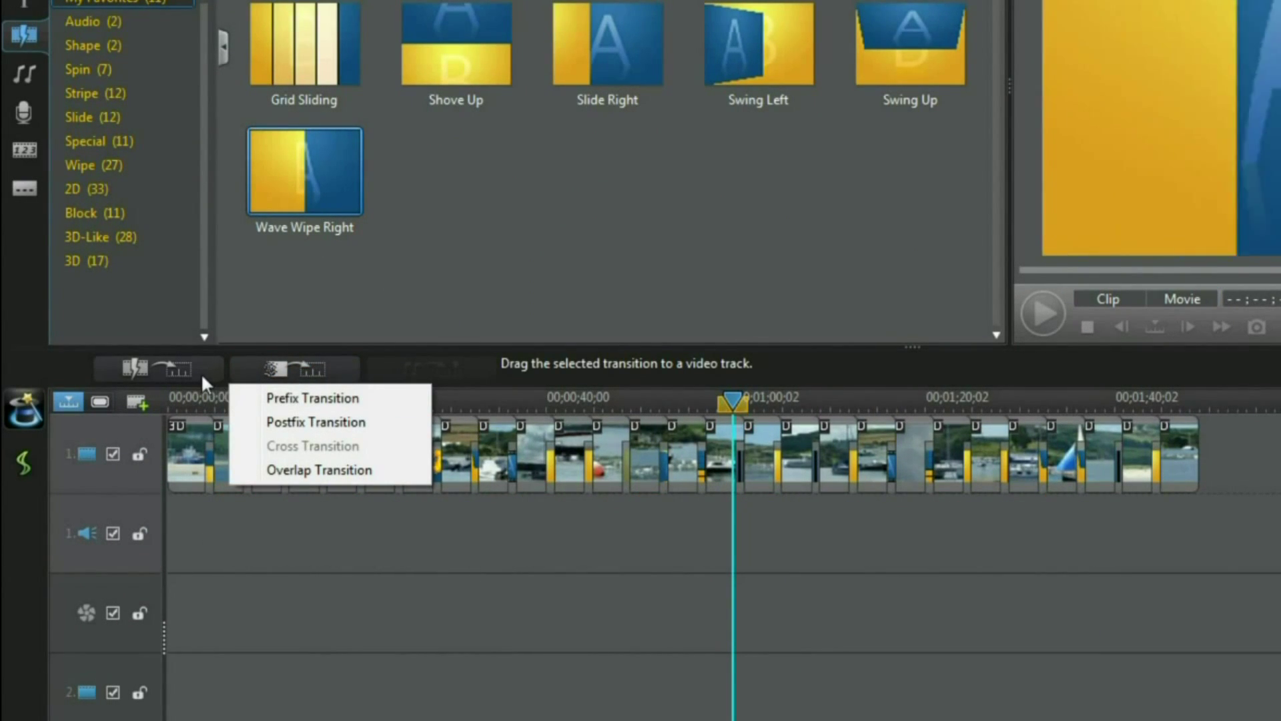
{"action": "left_click", "coordinate": [291, 398]}
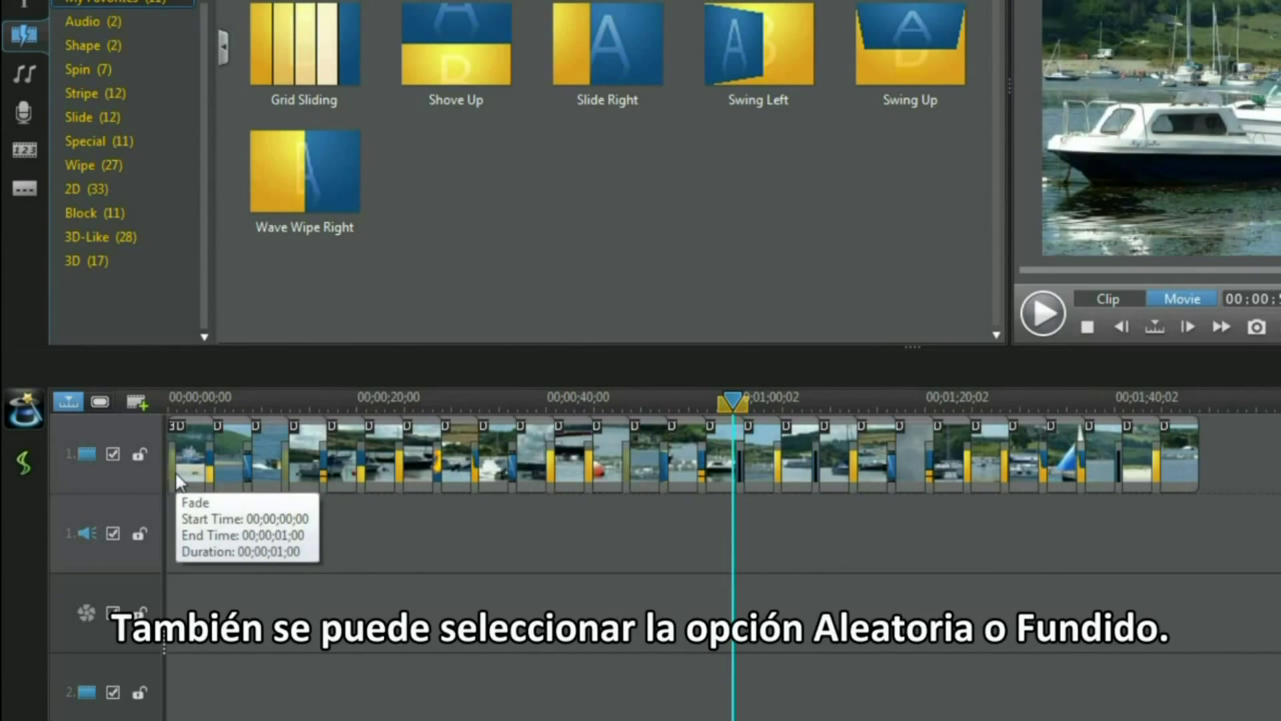
Apply the Fade transition to the video track as a Postfix transition.
{"action": "left_click", "coordinate": [307, 226]}
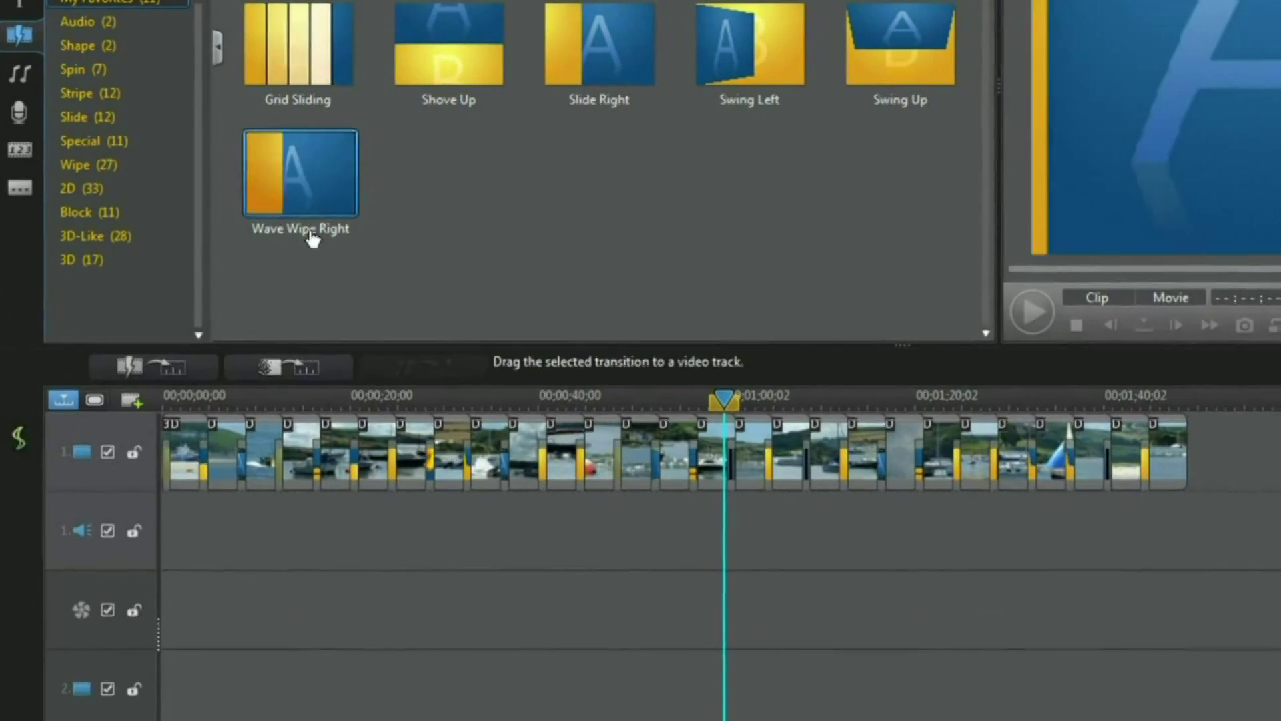
{"action": "left_click", "coordinate": [314, 375]}
{"action": "left_click", "coordinate": [287, 410]}
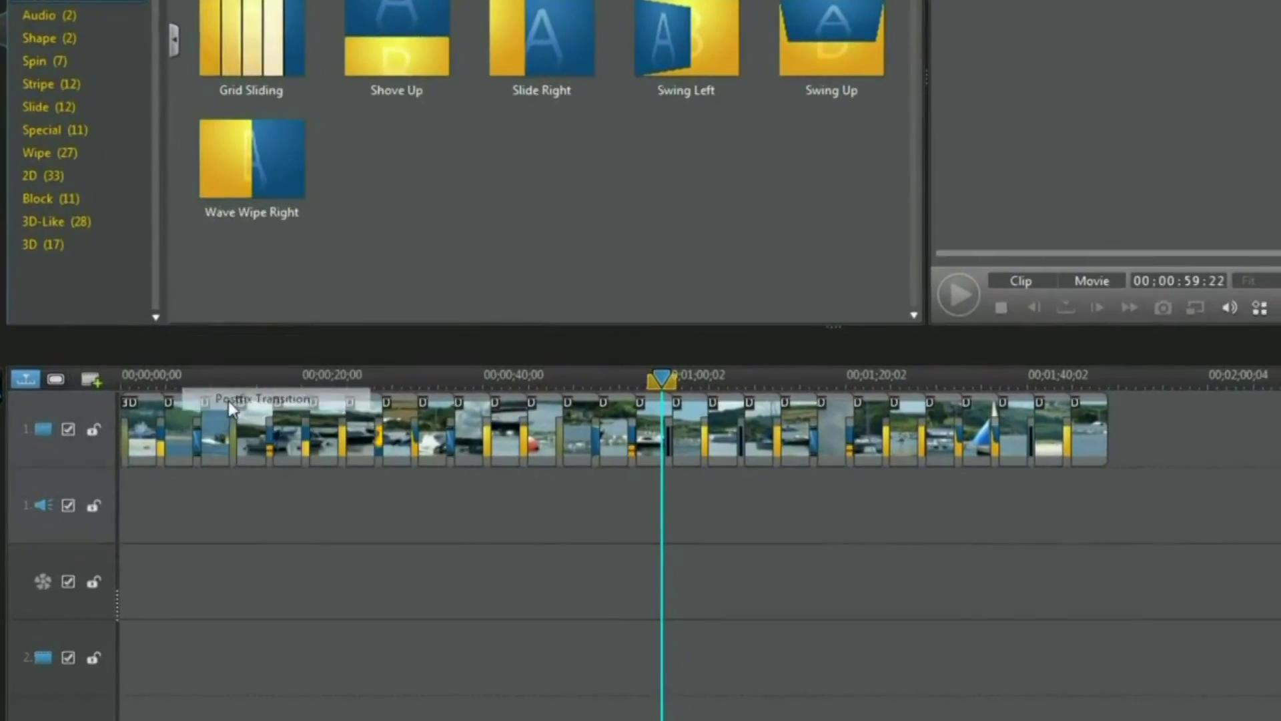
Play the final photos to review the postfix transition, and play the movie from its start to review the prefix transition.
{"action": "left_click", "coordinate": [1024, 426]}
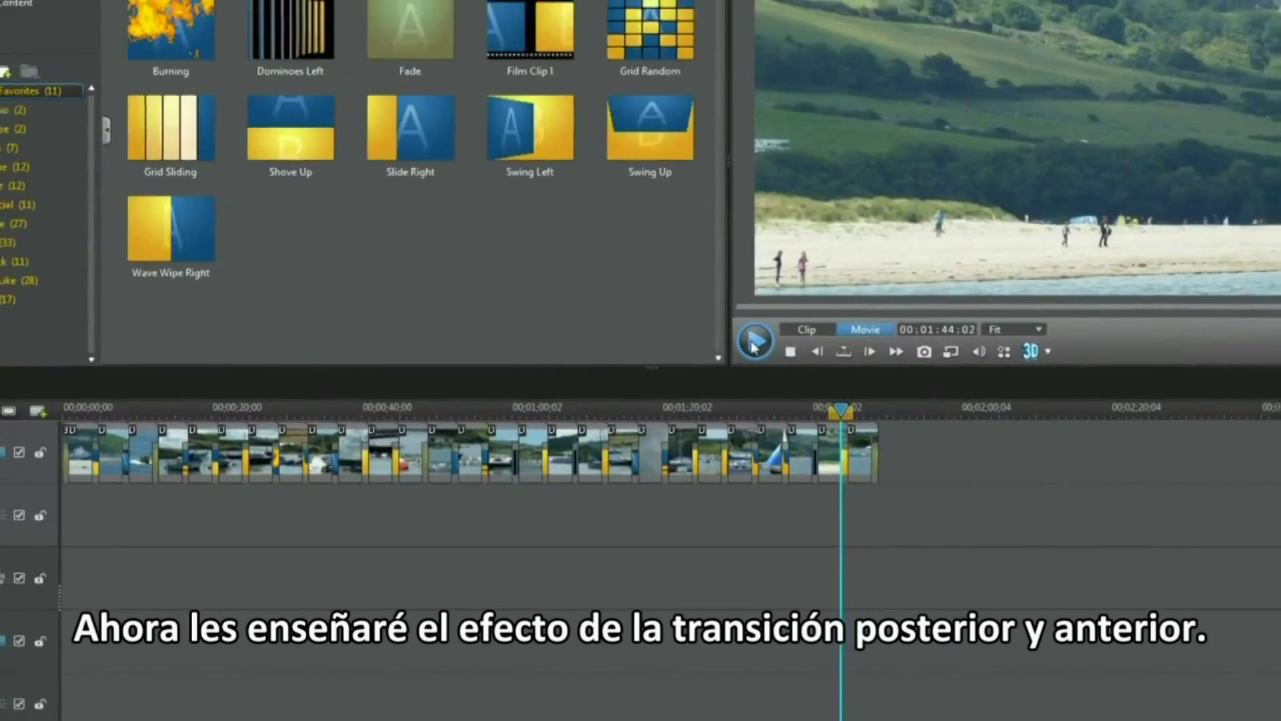
{"action": "left_click", "coordinate": [832, 283]}
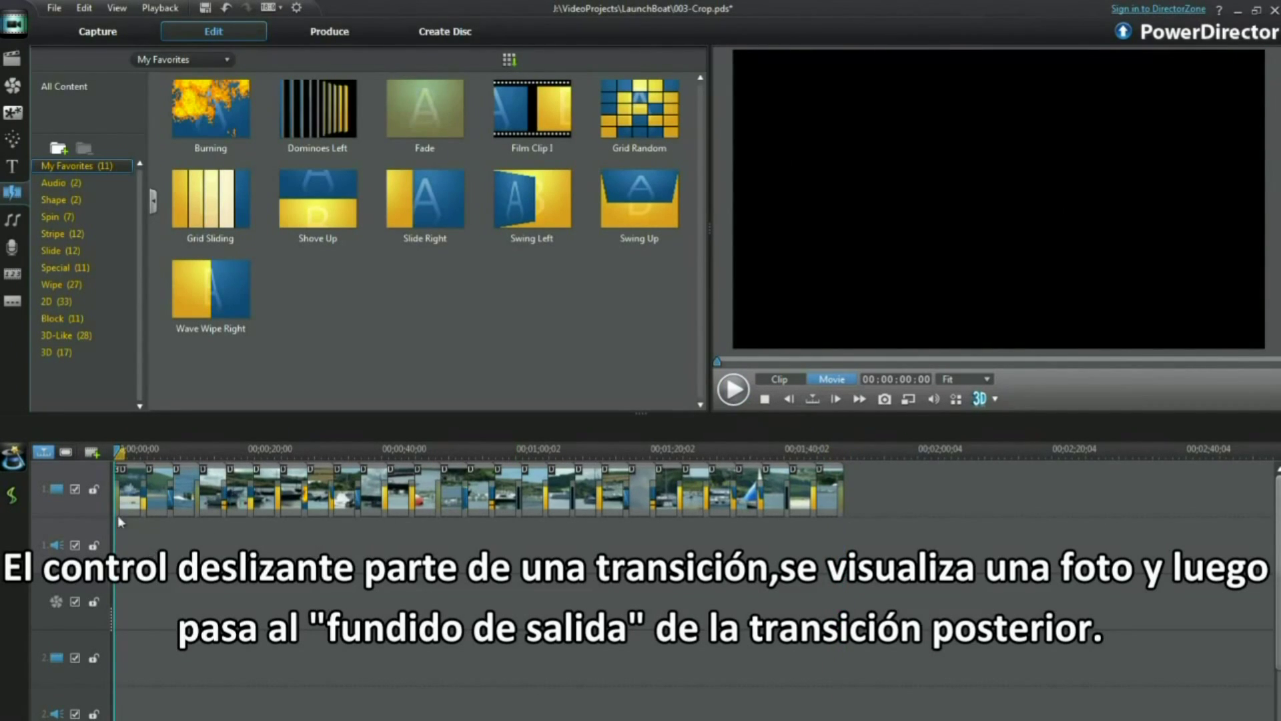
{"action": "left_click", "coordinate": [735, 390]}
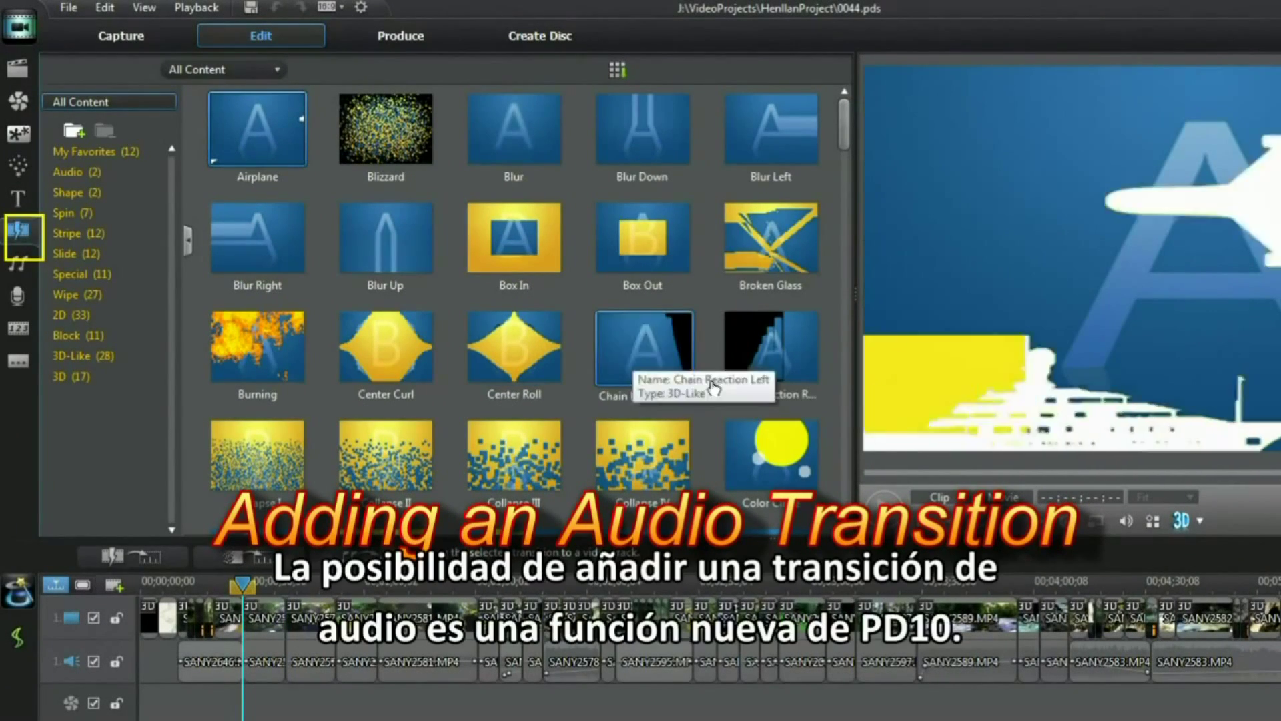
Apply the audio transition to the timeline's audio as Overlap transitions.
{"action": "left_click", "coordinate": [374, 555]}
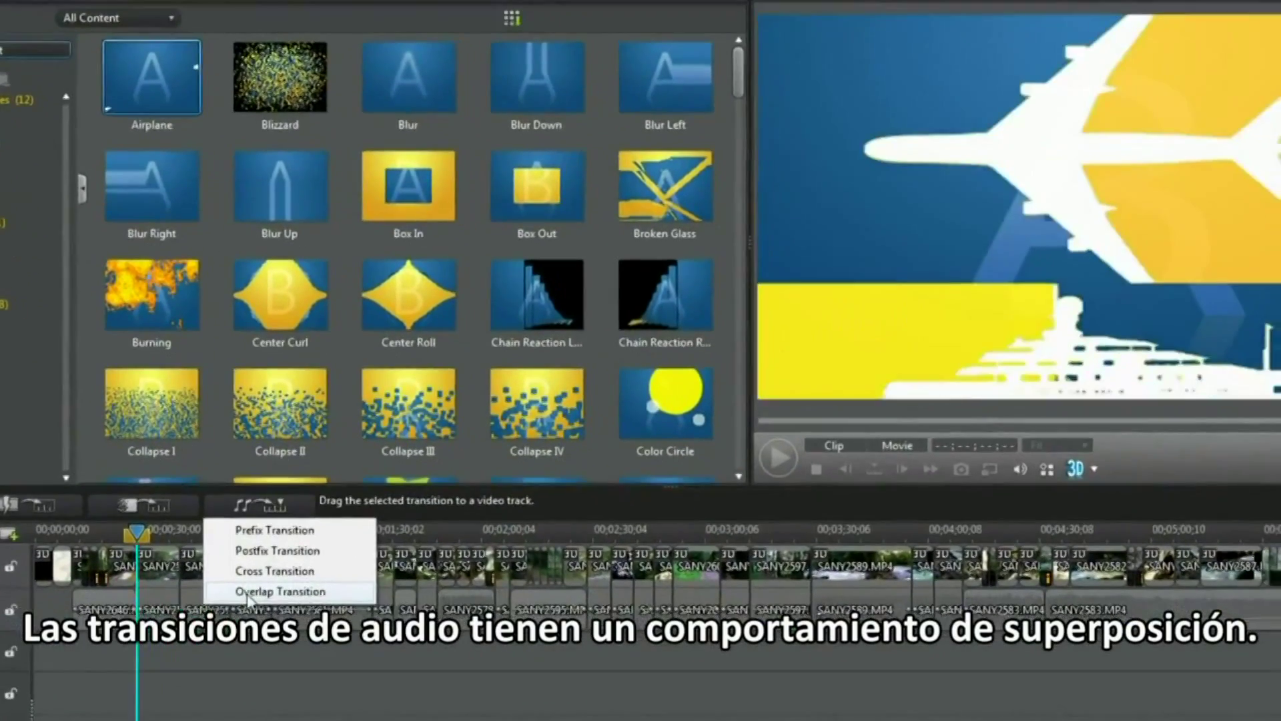
{"action": "left_click", "coordinate": [247, 593]}
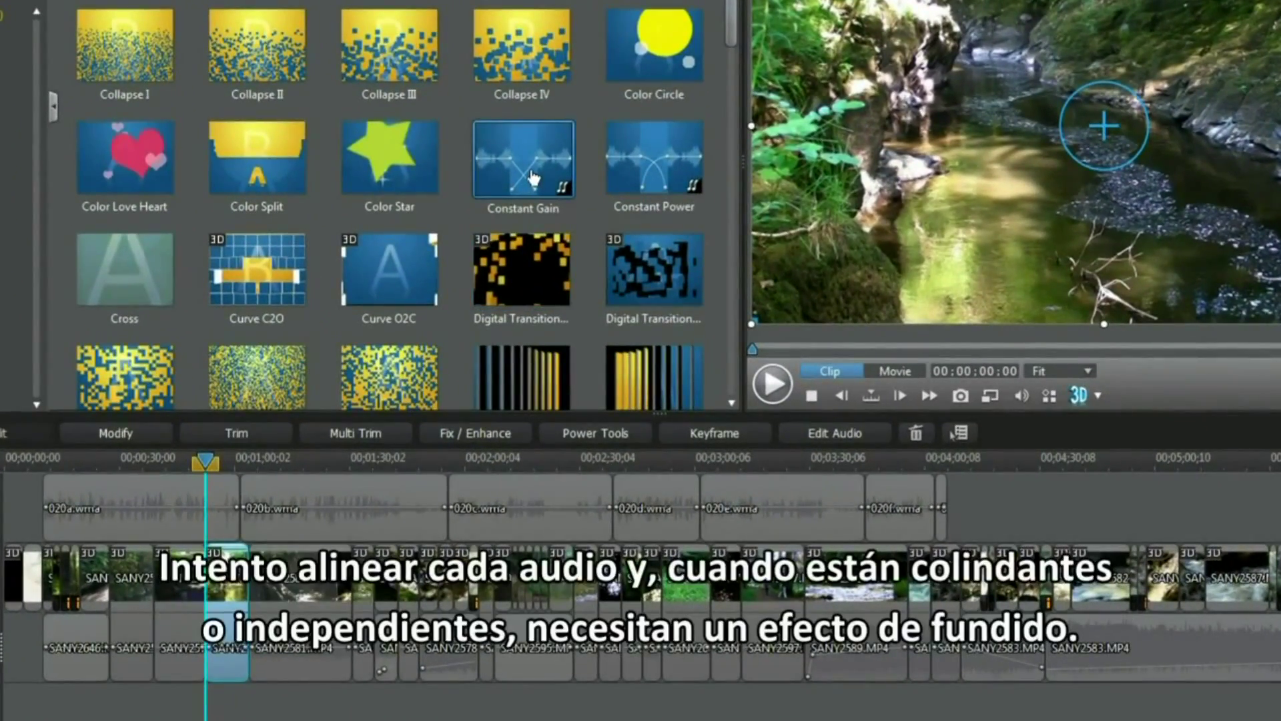
Add Constant Gain at the 020a.wma/020b.wma and 020b.wma/020c.wma joins, and Constant Power at the 020c.wma/020d.wma join.
{"action": "left_click_drag", "start_coordinate": [432, 272], "coordinate": [239, 510]}
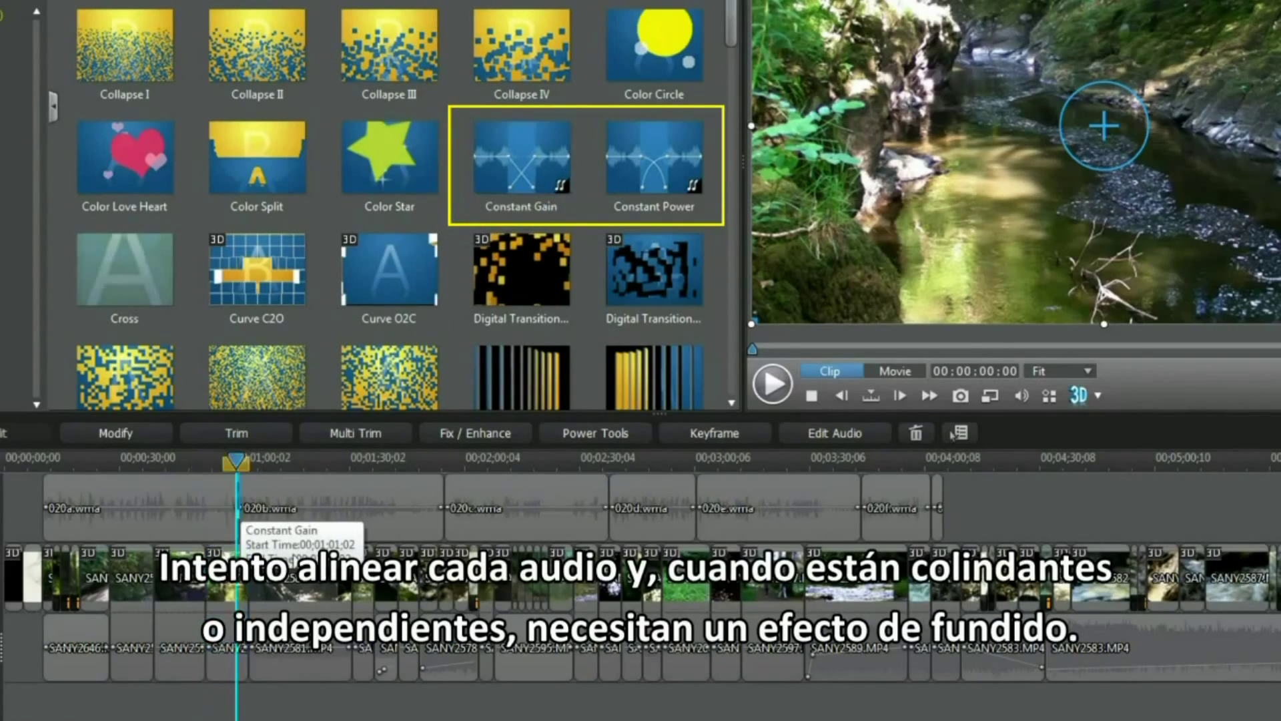
{"action": "left_click_drag", "start_coordinate": [317, 460], "coordinate": [883, 459]}
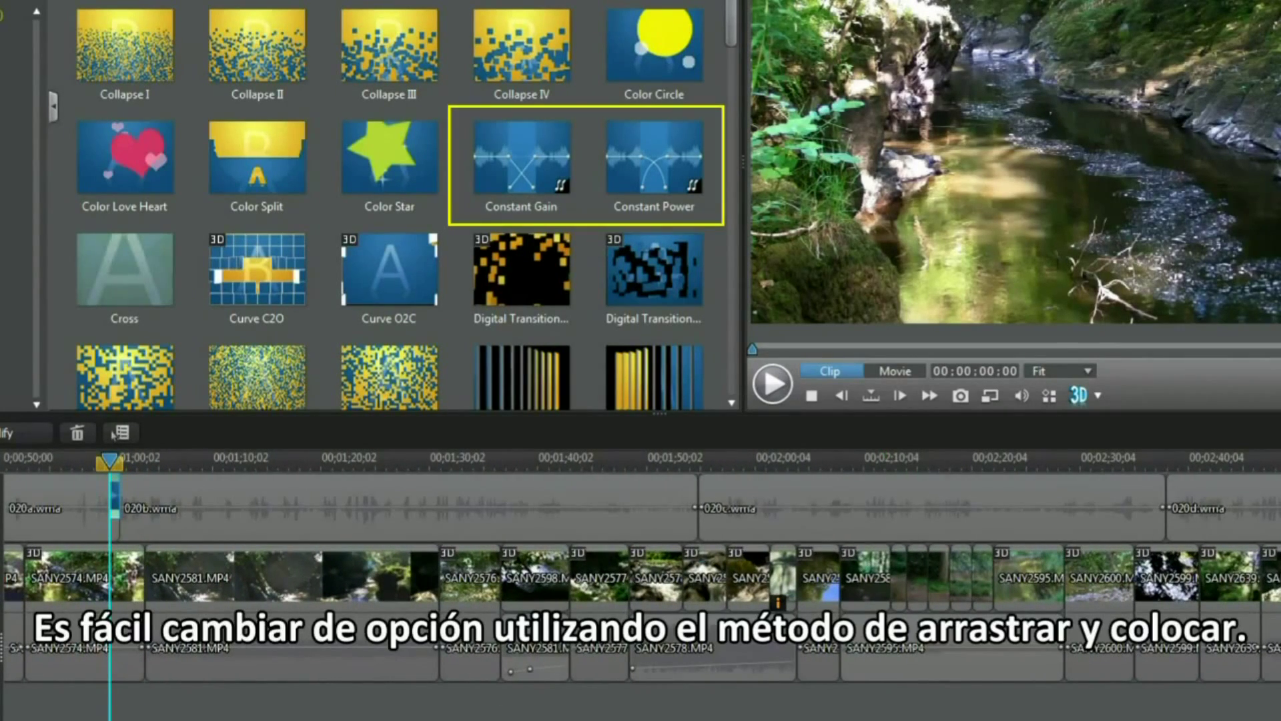
{"action": "scroll", "coordinate": [640, 574], "scroll_direction": "left", "scroll_amount": 2}
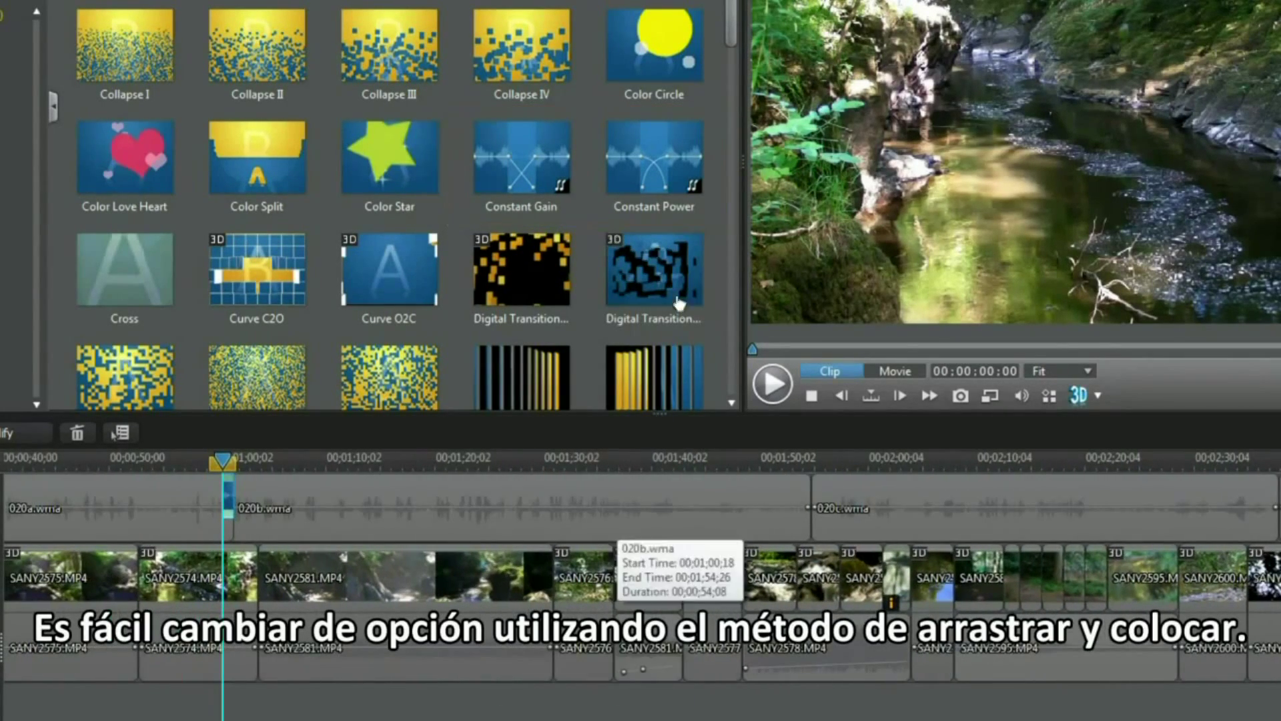
{"action": "left_click_drag", "start_coordinate": [546, 182], "coordinate": [804, 509]}
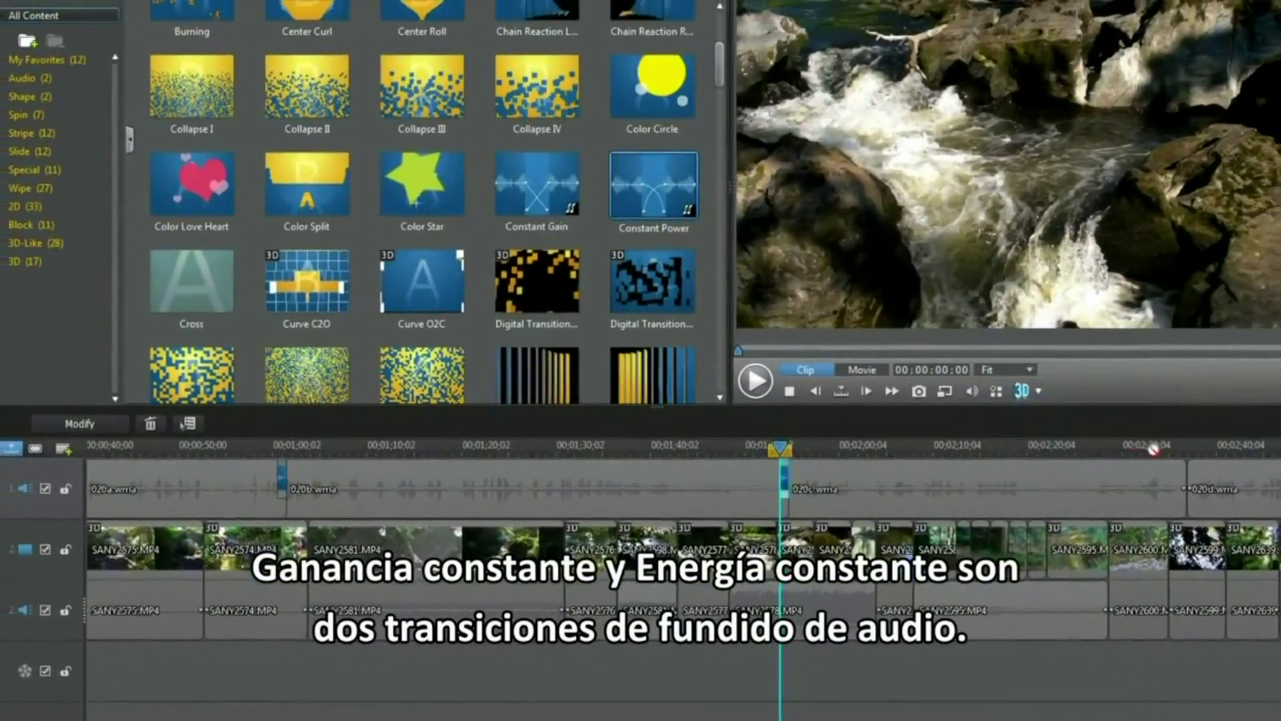
{"action": "left_click_drag", "start_coordinate": [1182, 479], "coordinate": [1184, 482]}
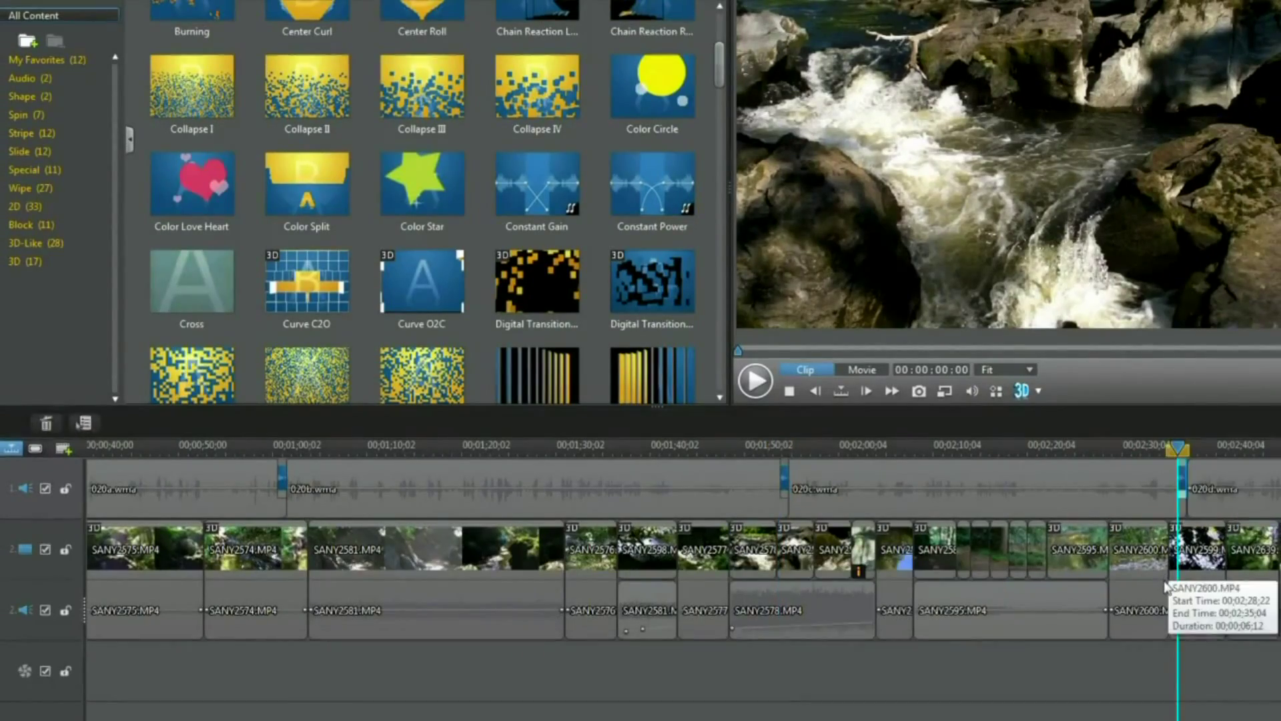